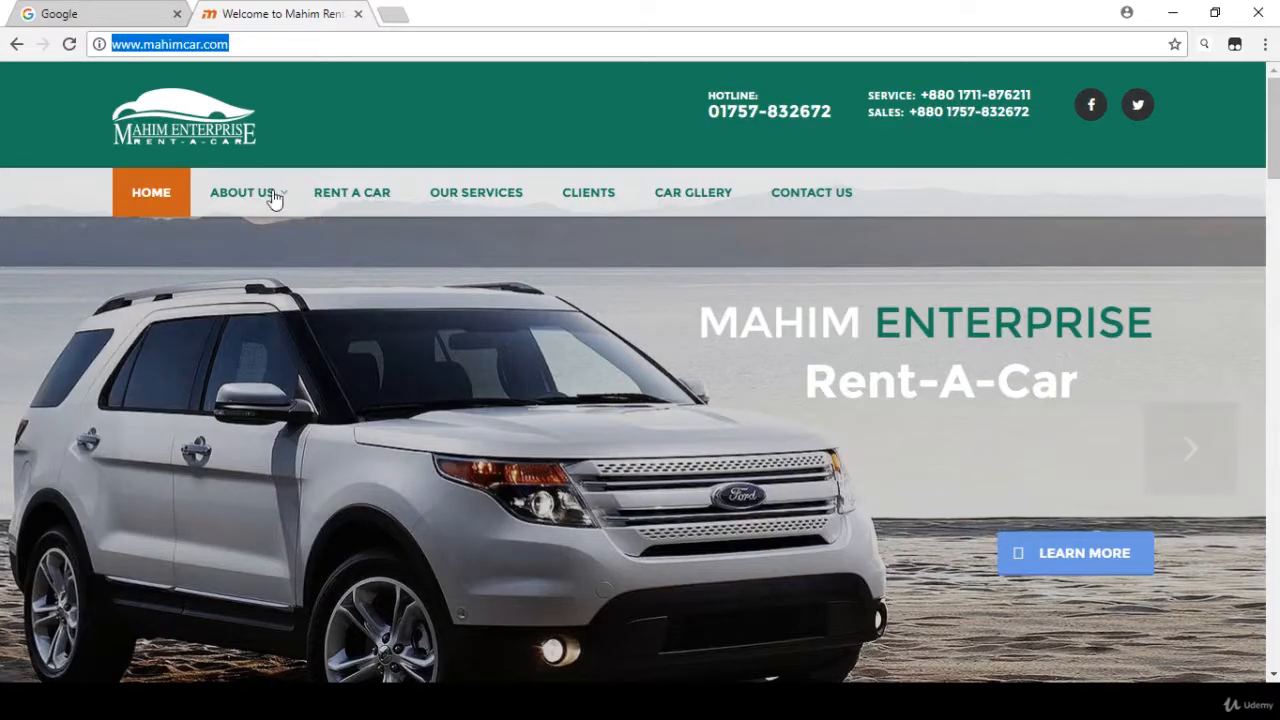
left_click(180, 44)
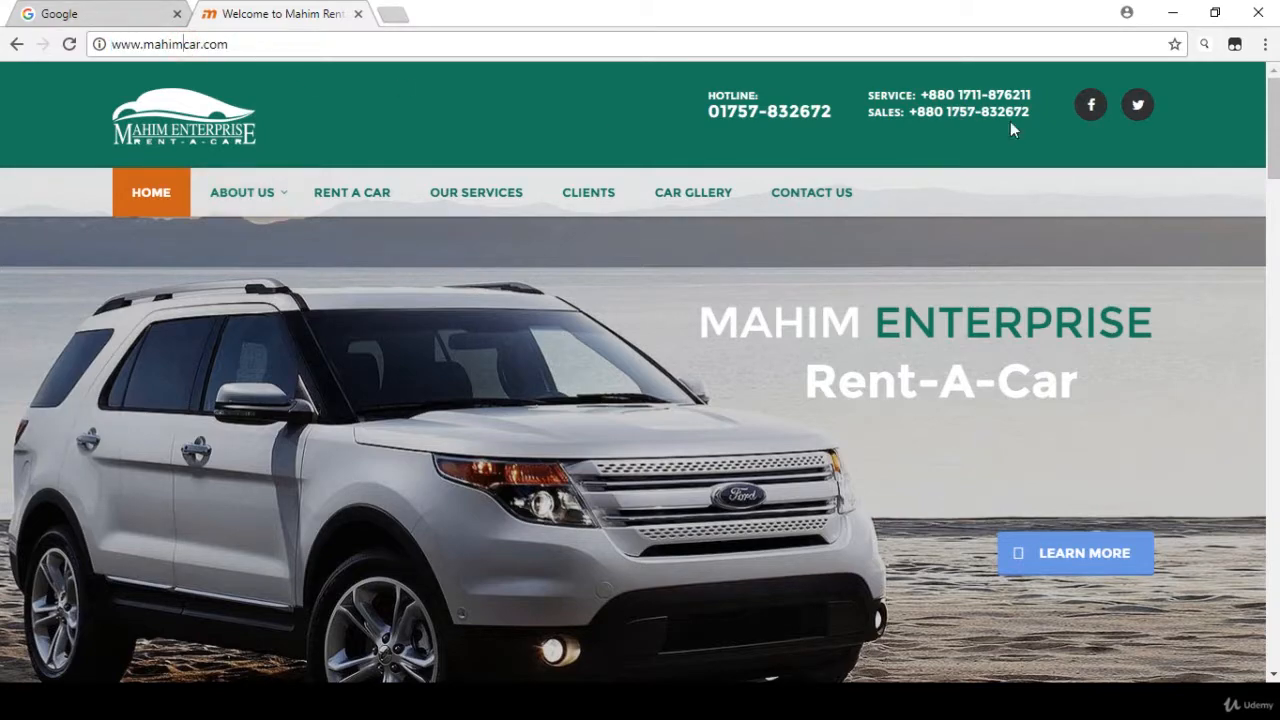
scroll(1273, 120, "down", 2)
scroll(1240, 88, "up", 2)
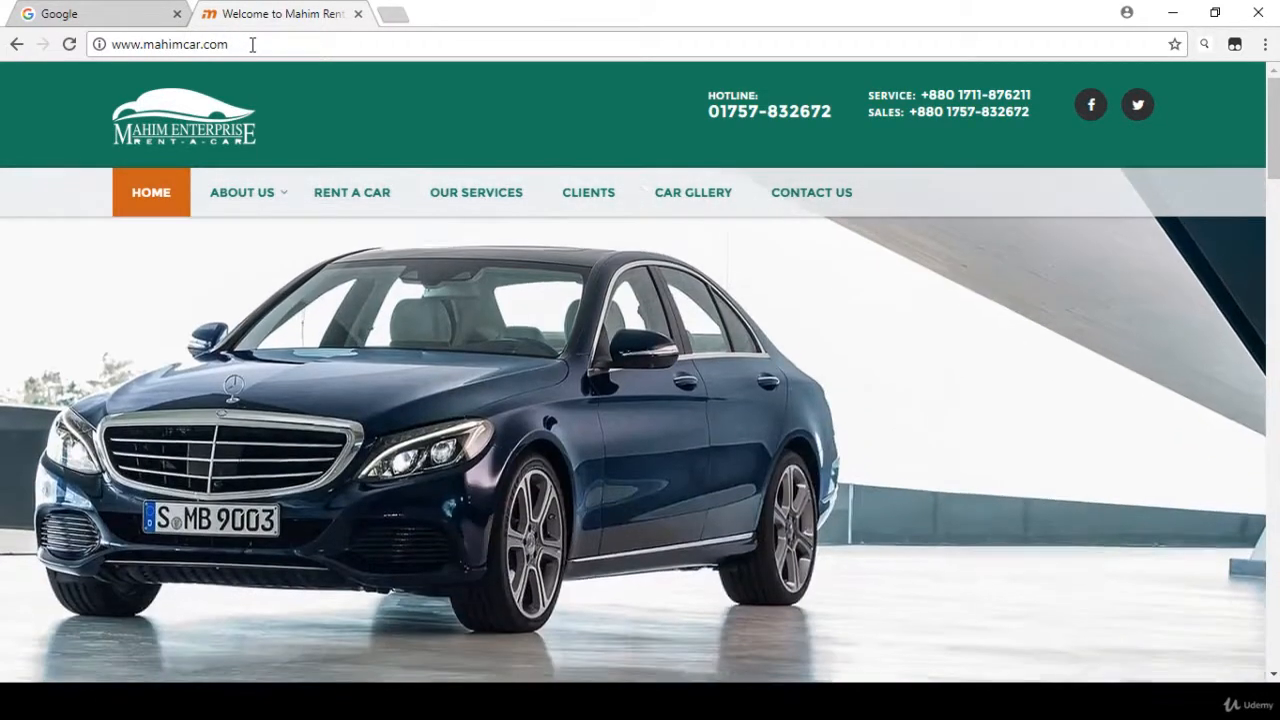
left_click(250, 44)
key("ctrl+a")
key("ctrl+c")
left_click(392, 14)
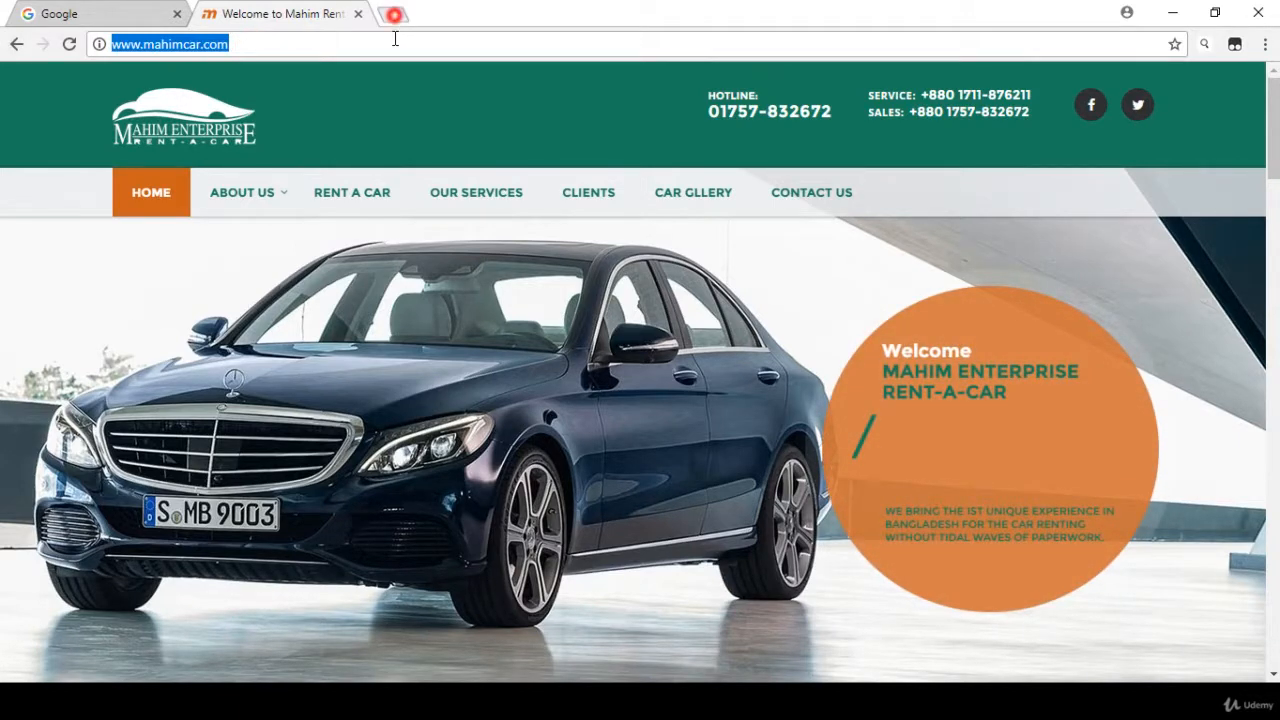
key("ctrl+v")
type("c")
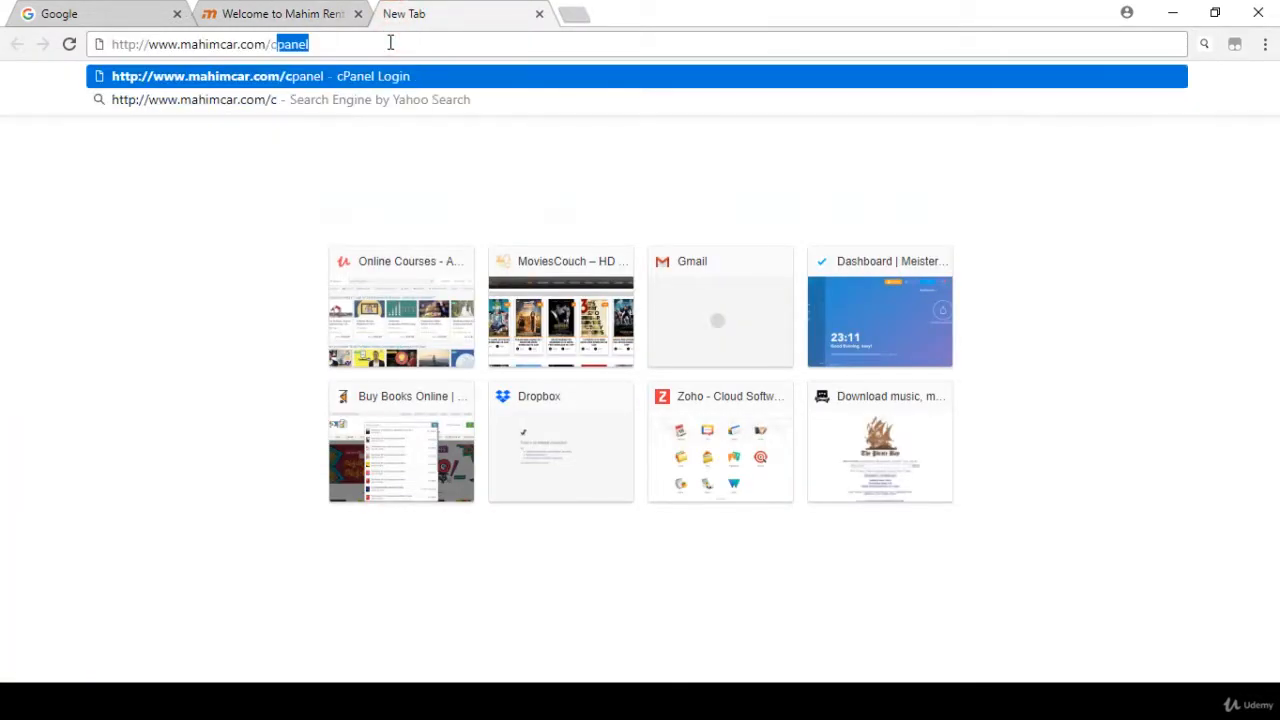
key("Return")
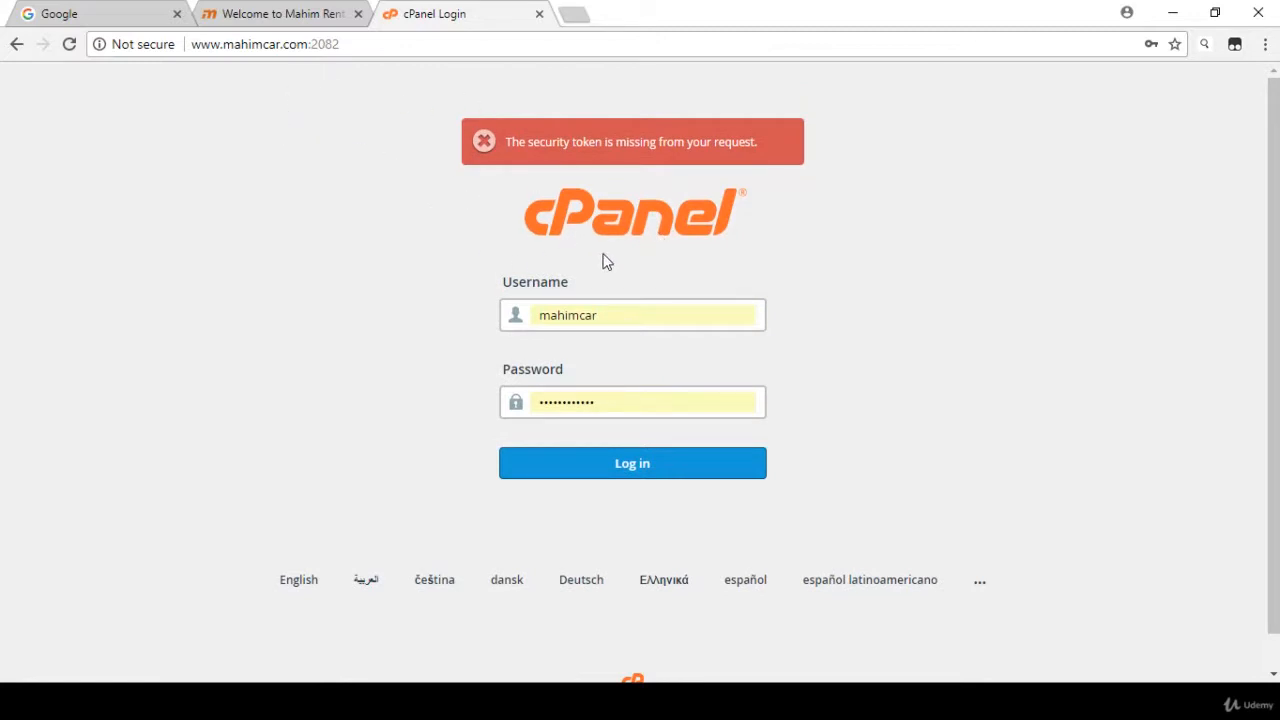
- Log in to cPanel with the prefilled username and account password
left_click(571, 315)
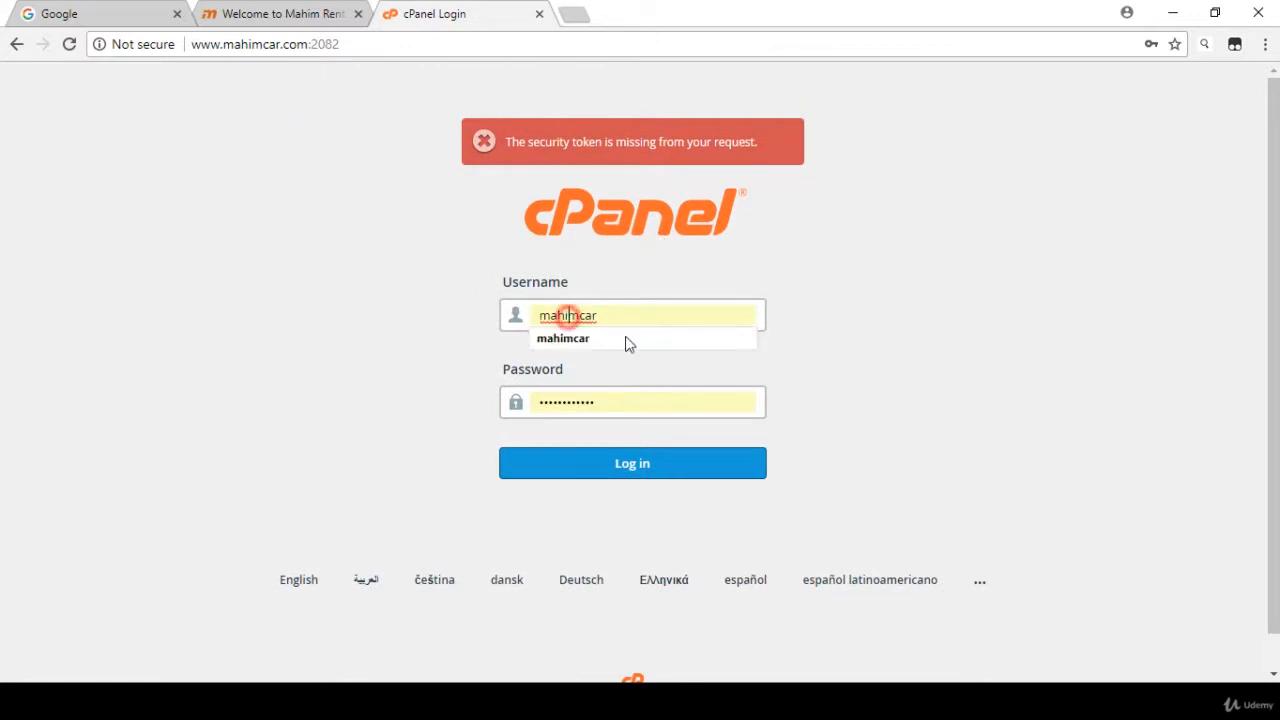
left_click(609, 400)
left_click(487, 380)
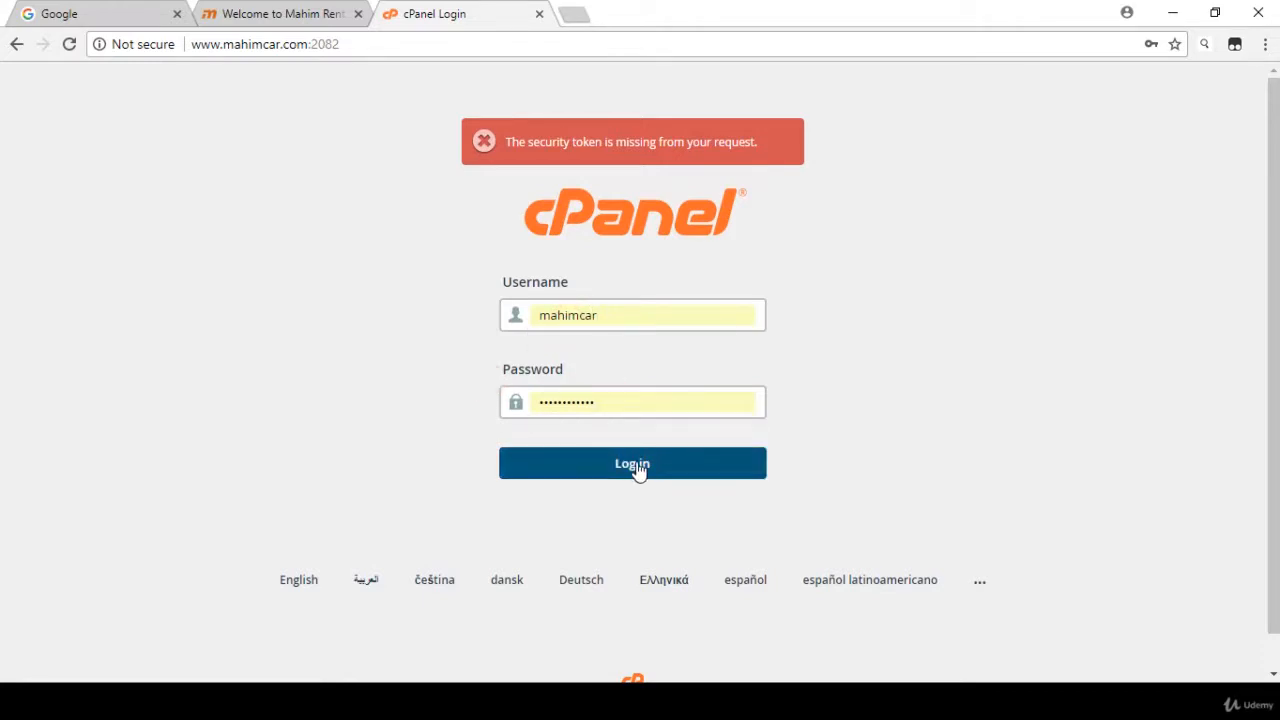
left_click(638, 467)
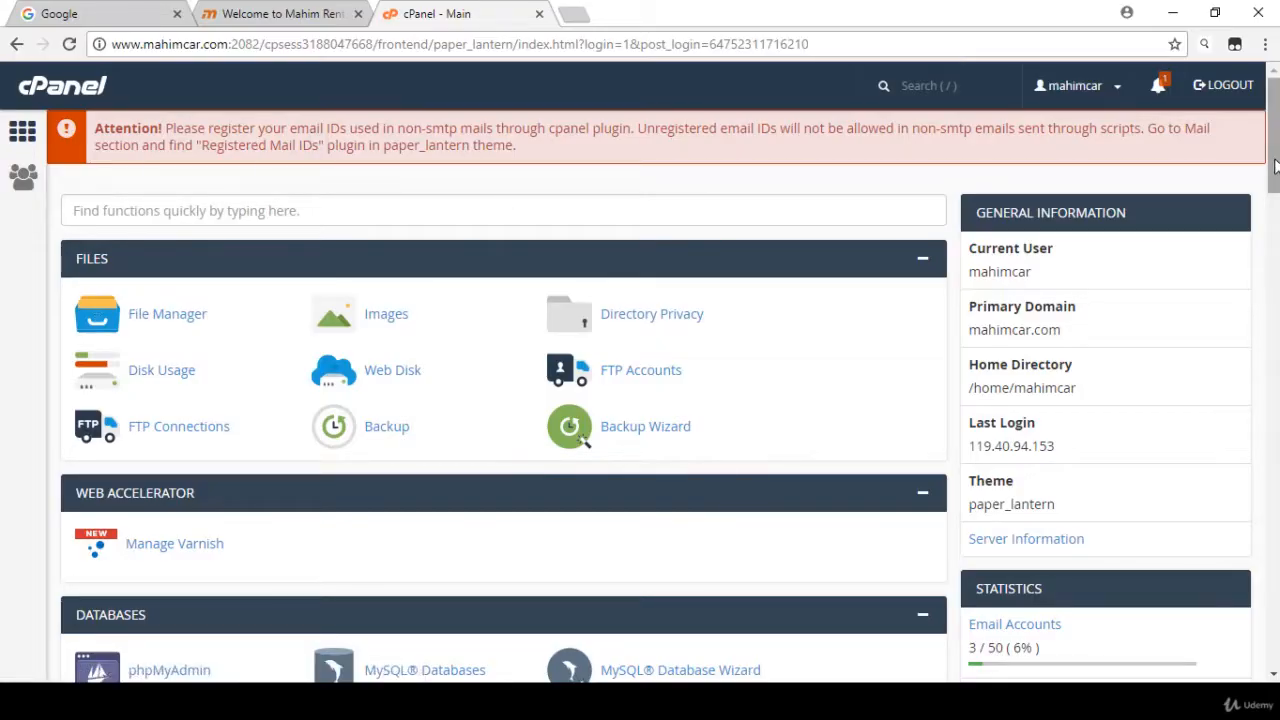
- Look through the Files, Databases, SEO and Marketing Tools, Domains and Email sections of the cPanel home page
mouse_move(1272, 160)
left_mouse_down()
mouse_move(1272, 438)
mouse_move(1268, 165)
left_mouse_up()
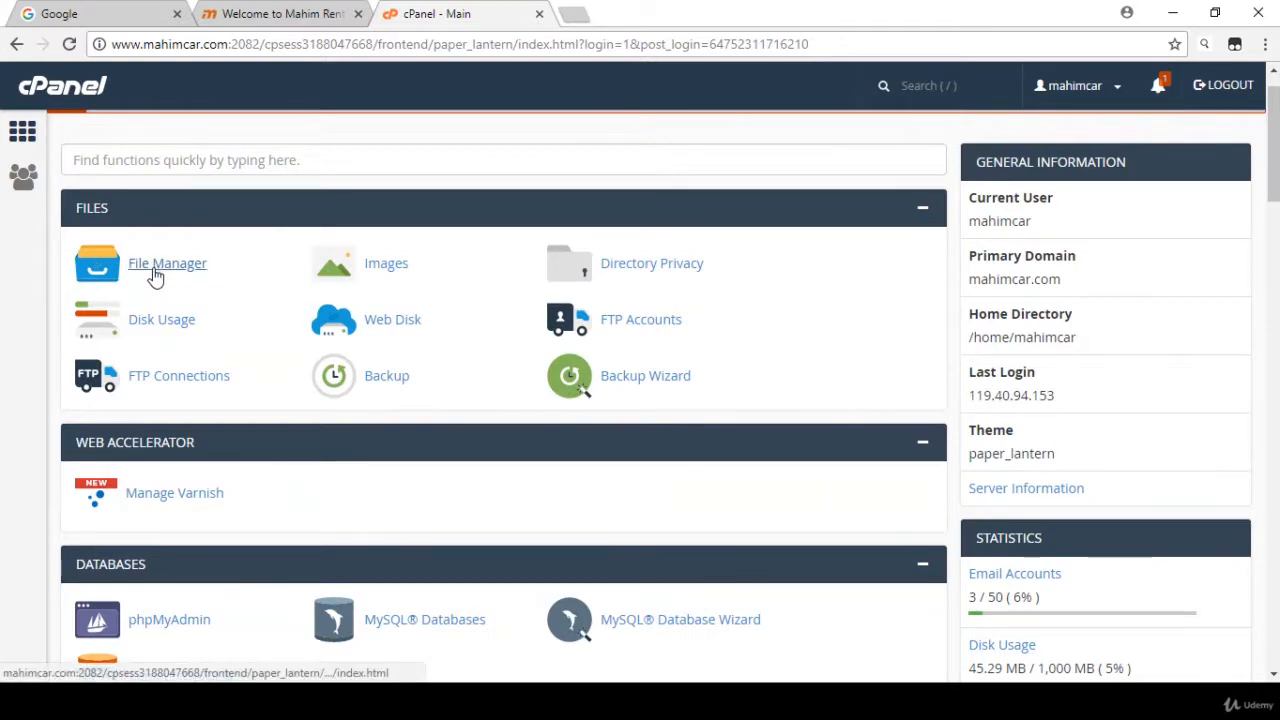
scroll(150, 278, "down", 1)
scroll(180, 213, "down", 3)
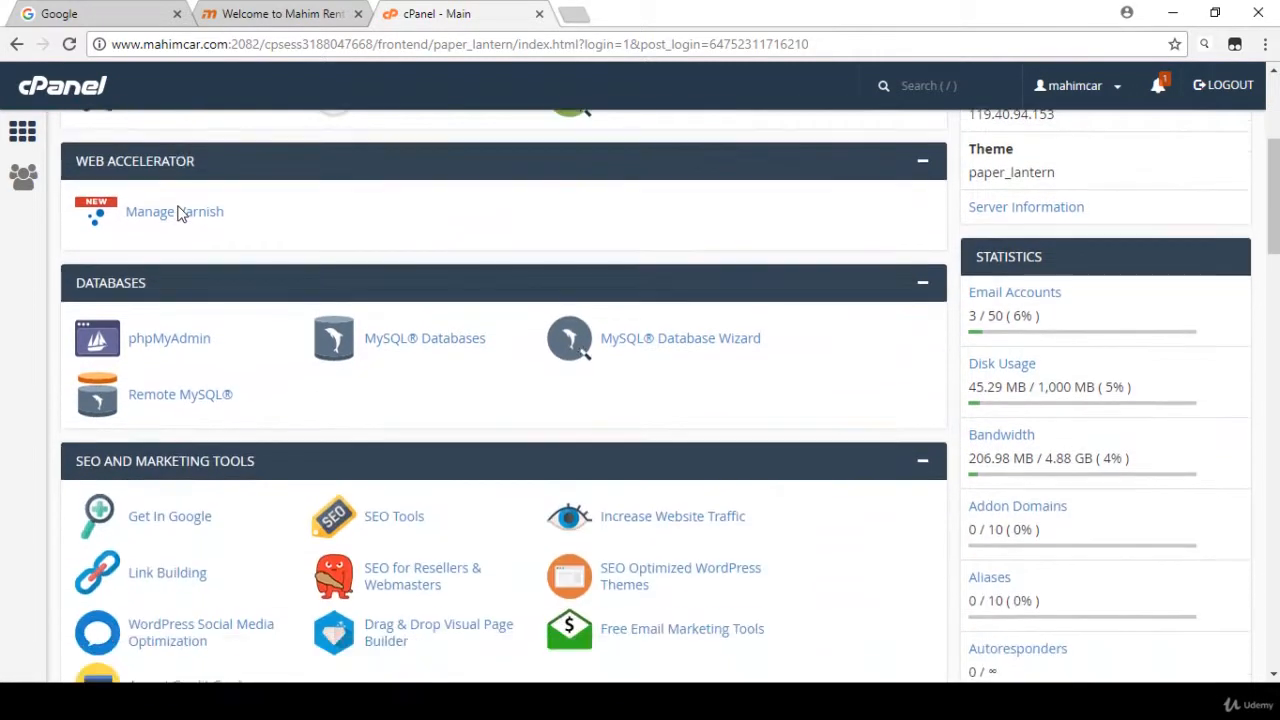
scroll(137, 217, "up", 1)
scroll(120, 264, "down", 2)
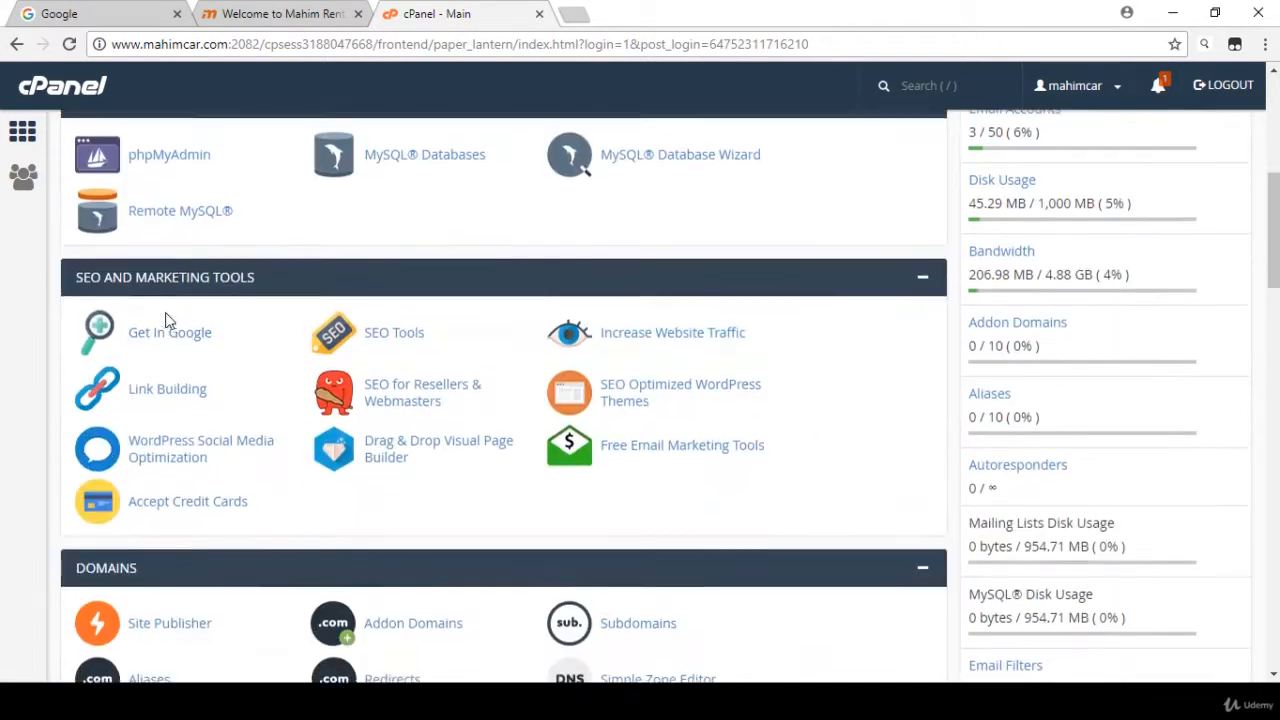
scroll(105, 270, "down", 3)
scroll(100, 272, "down", 4)
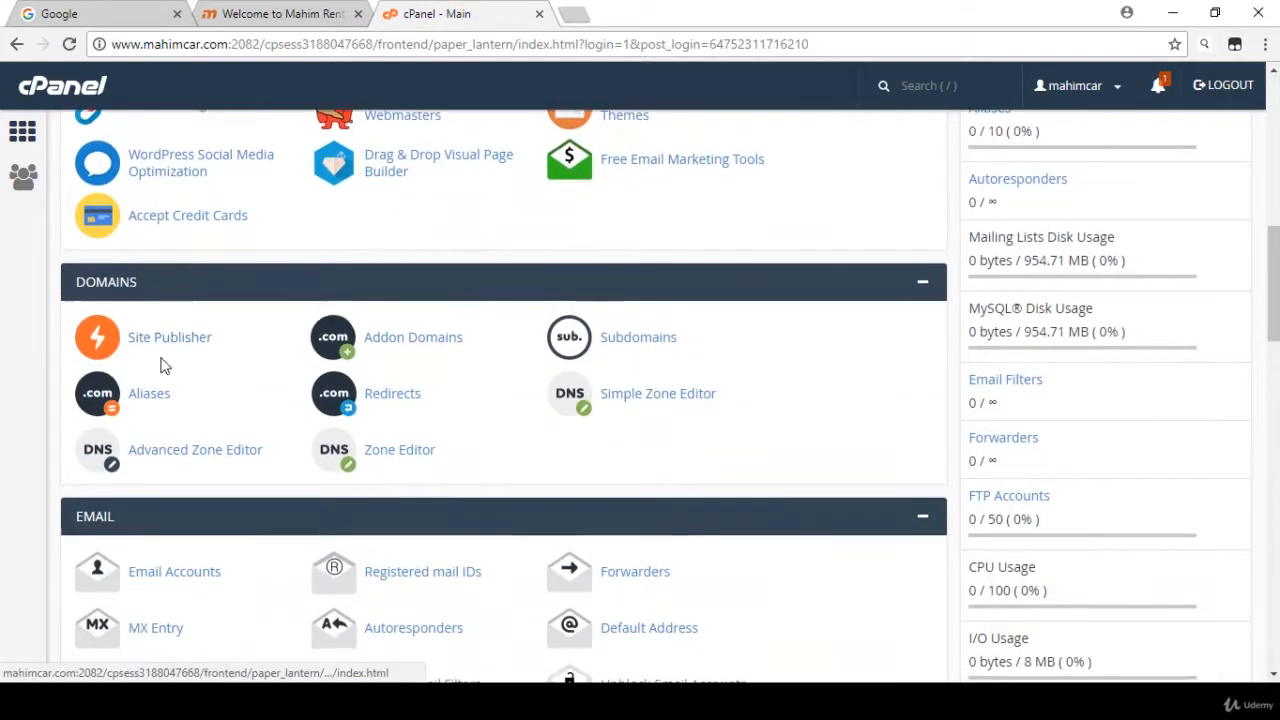
scroll(255, 375, "up", 1)
scroll(255, 375, "up", 8)
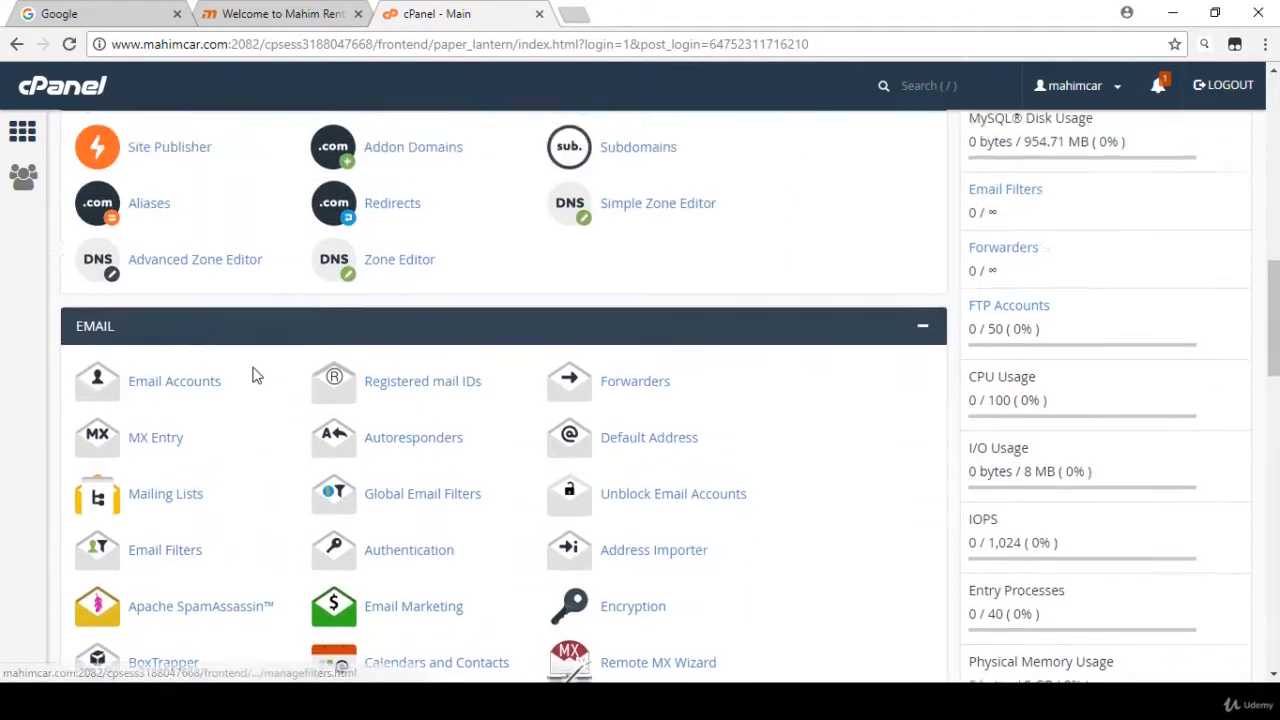
scroll(253, 367, "up", 3)
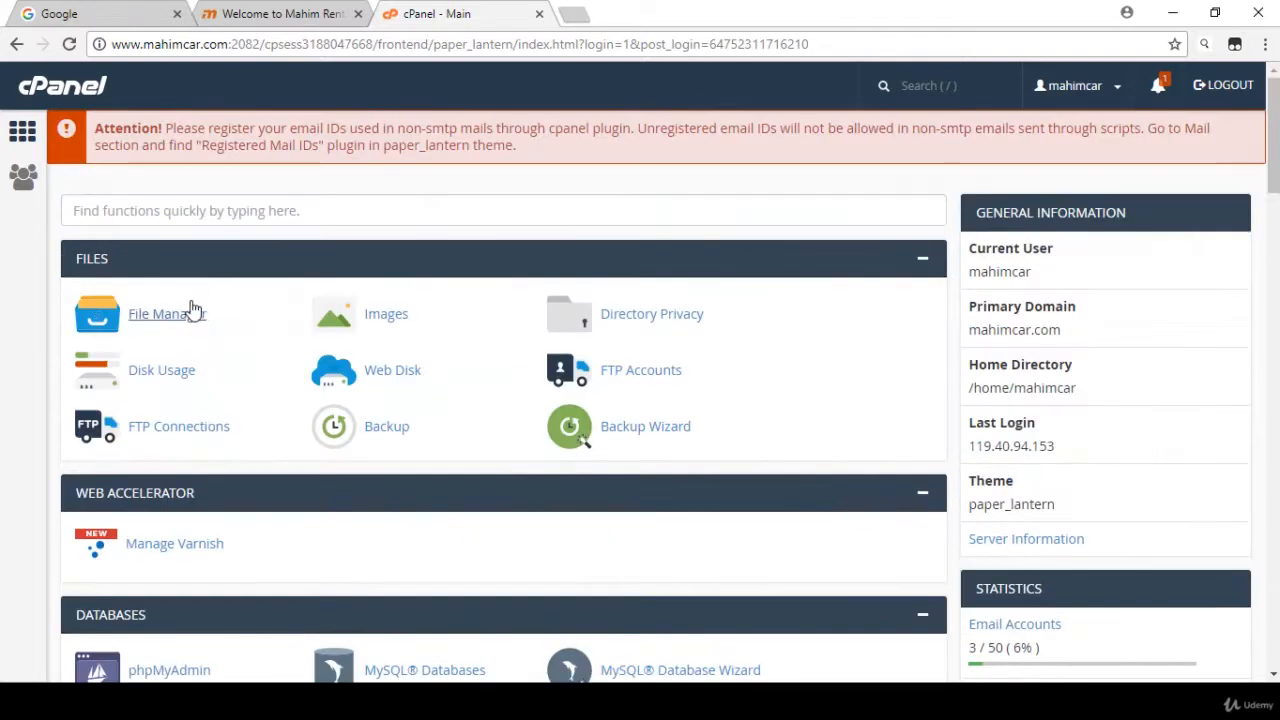
- Open the MySQL Databases page from the Databases section in a new browser tab and switch to it
scroll(228, 323, "down", 1)
scroll(228, 323, "down", 2)
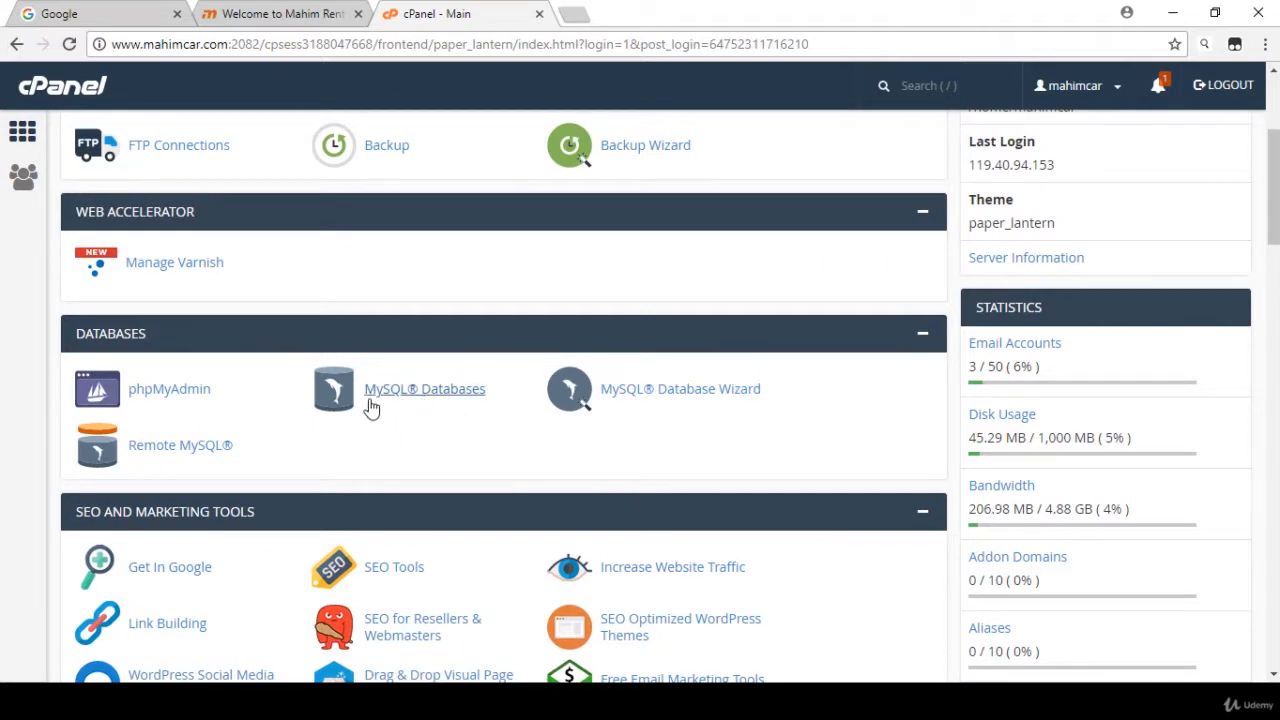
right_click(430, 394)
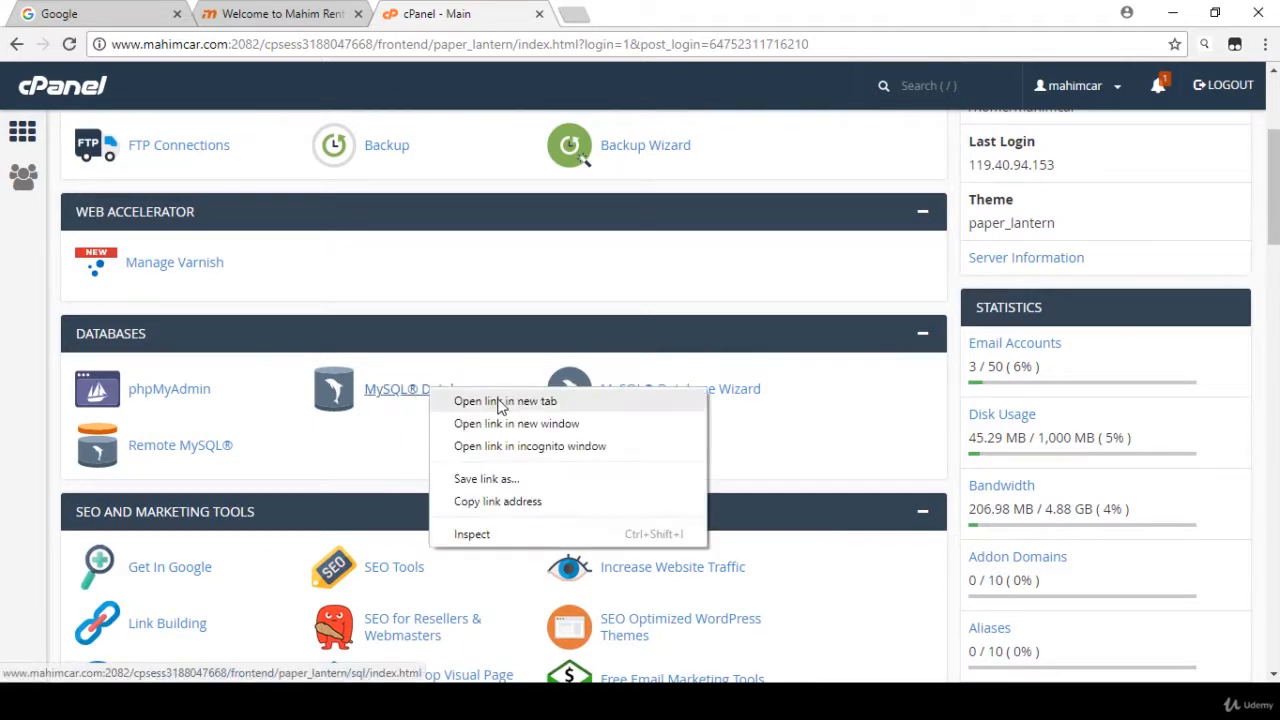
left_click(490, 401)
left_click(623, 10)
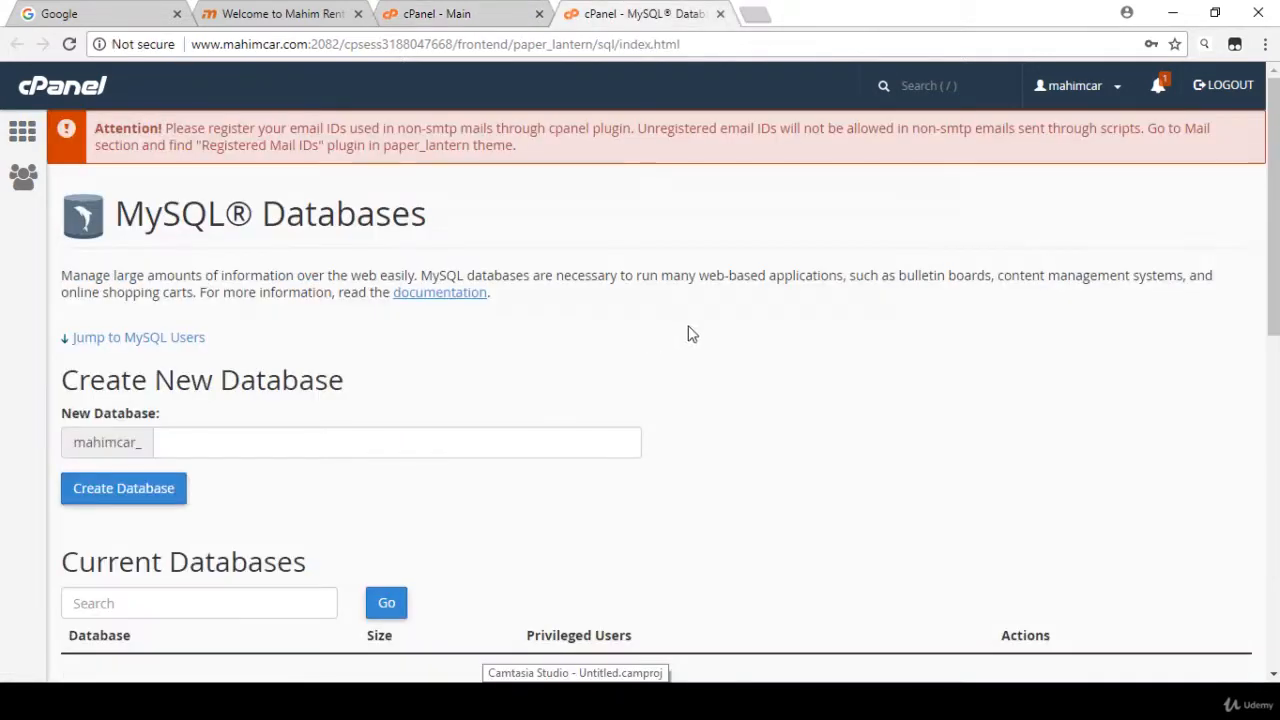
- Create a new MySQL database with the name "shop" after the mahimcar_ prefix
scroll(415, 287, "down", 2)
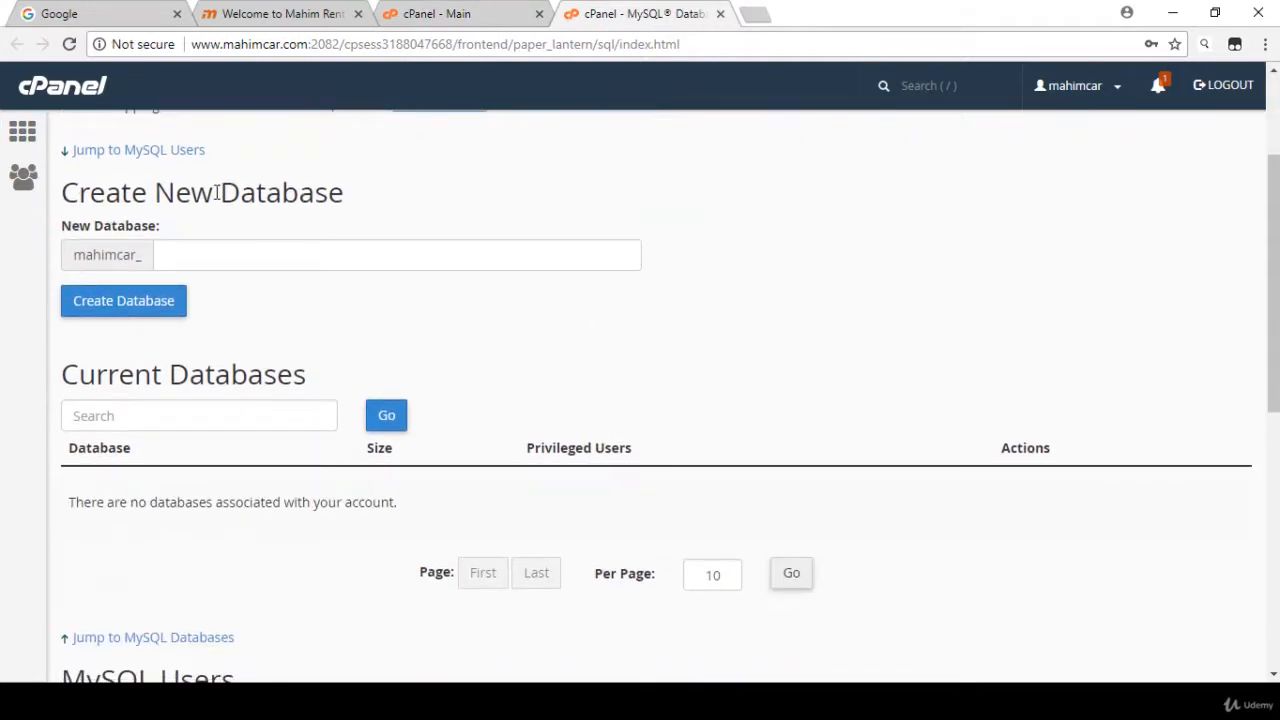
left_click(214, 257)
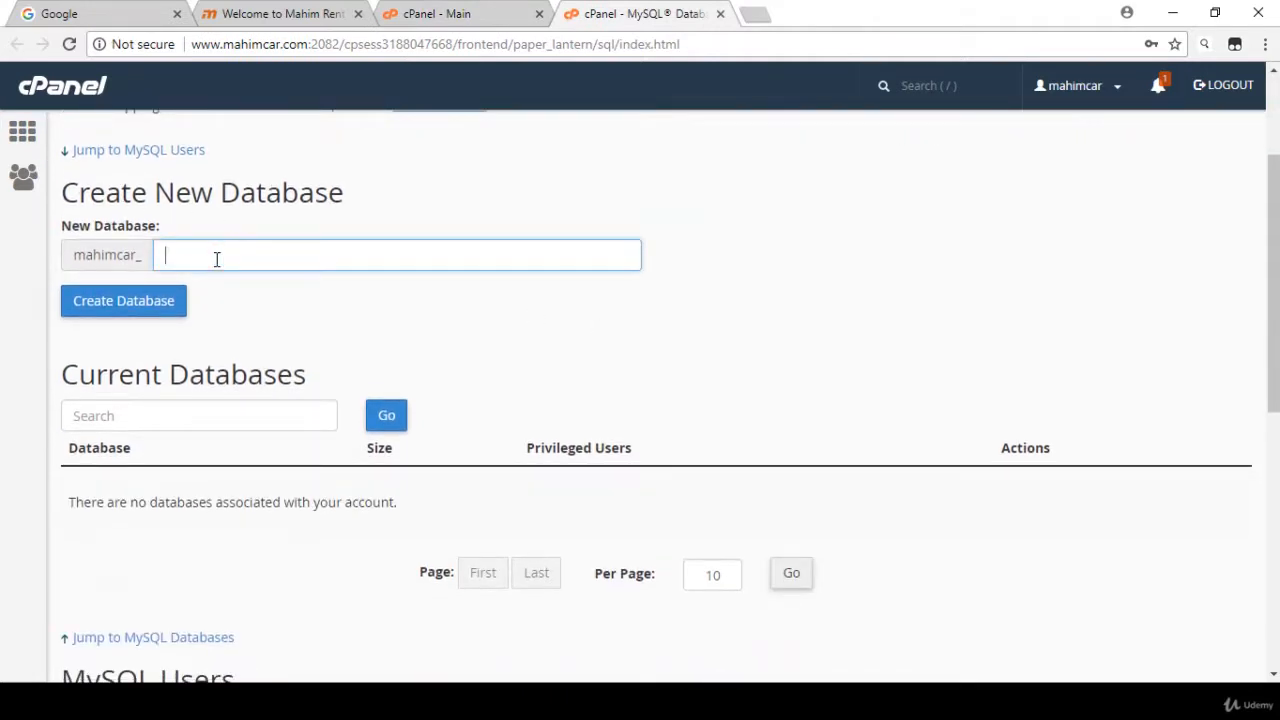
type("shop")
left_click(934, 289)
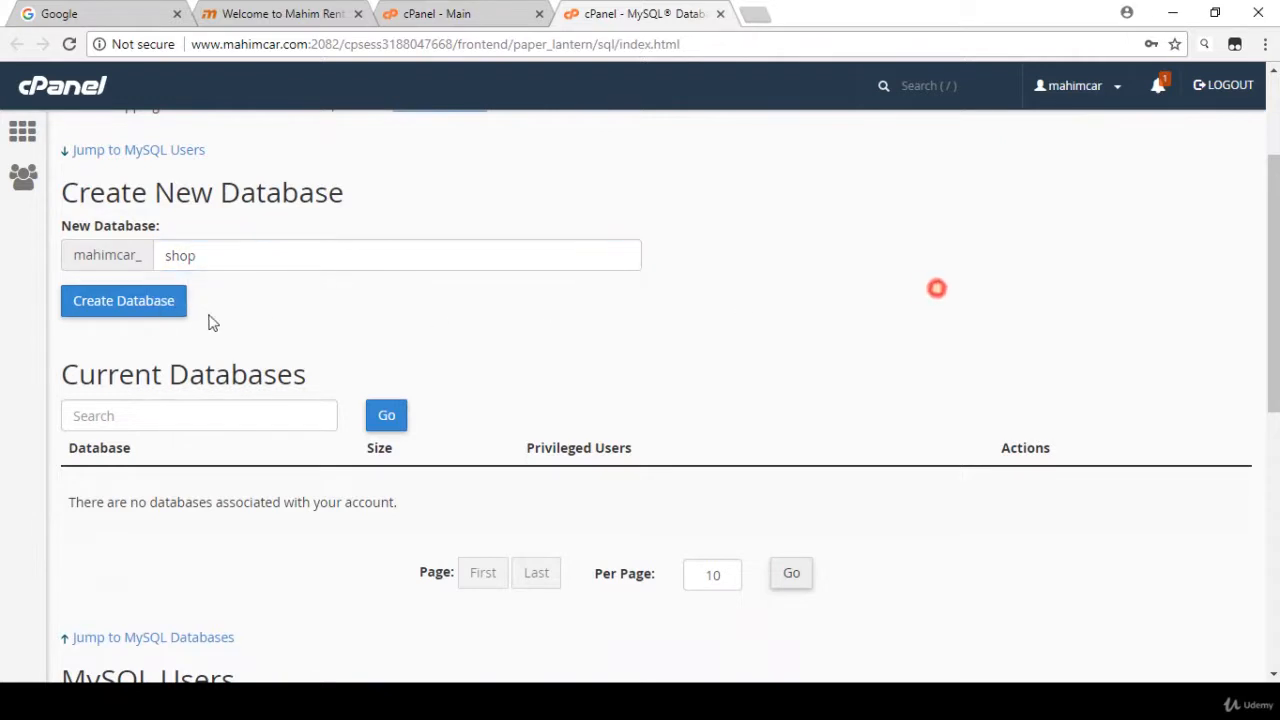
left_click(133, 314)
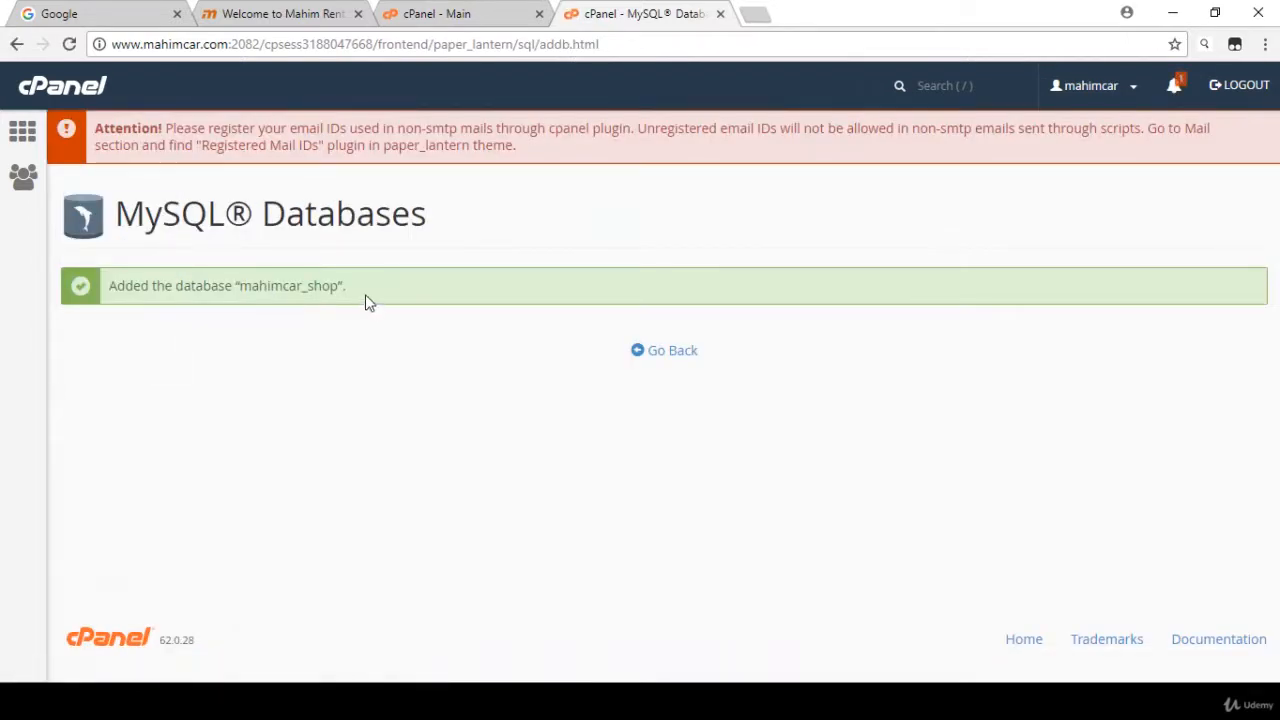
- Copy the message naming the added database mahimcar_shop into the note file in Notepad
left_click_drag(362, 290, 159, 293)
key("ctrl+c")
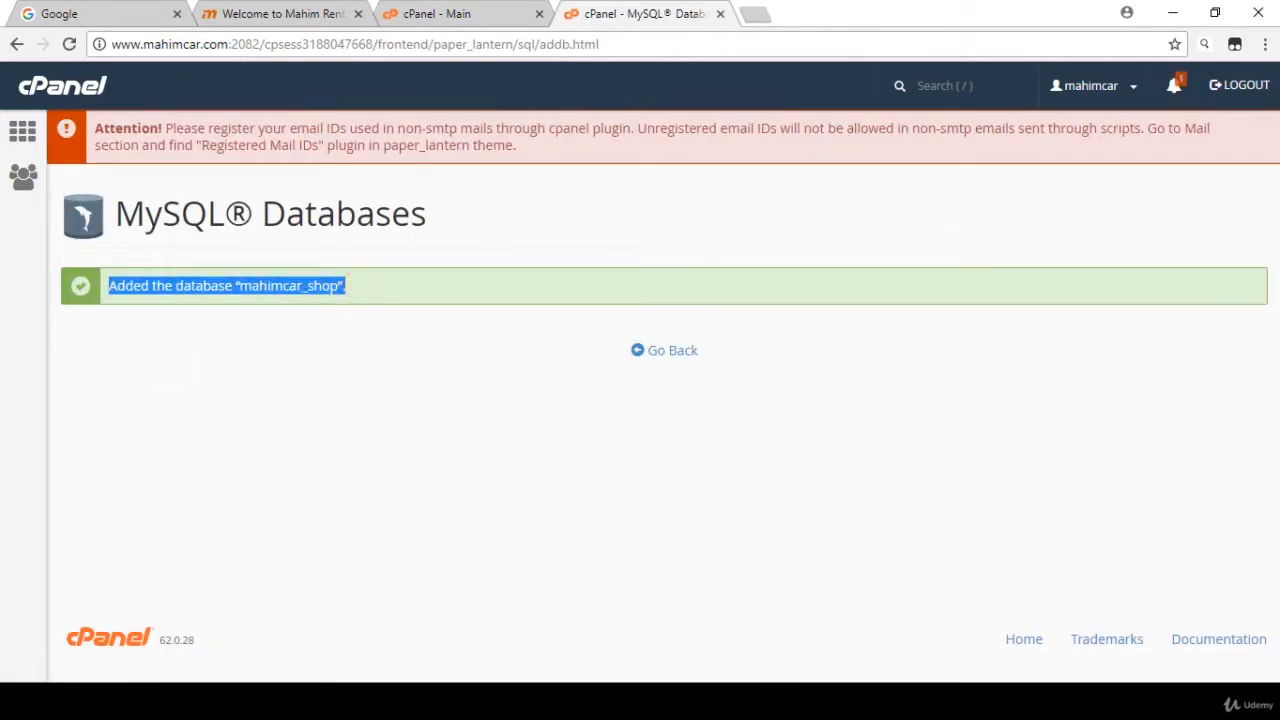
left_click(535, 701)
key("ctrl+v")
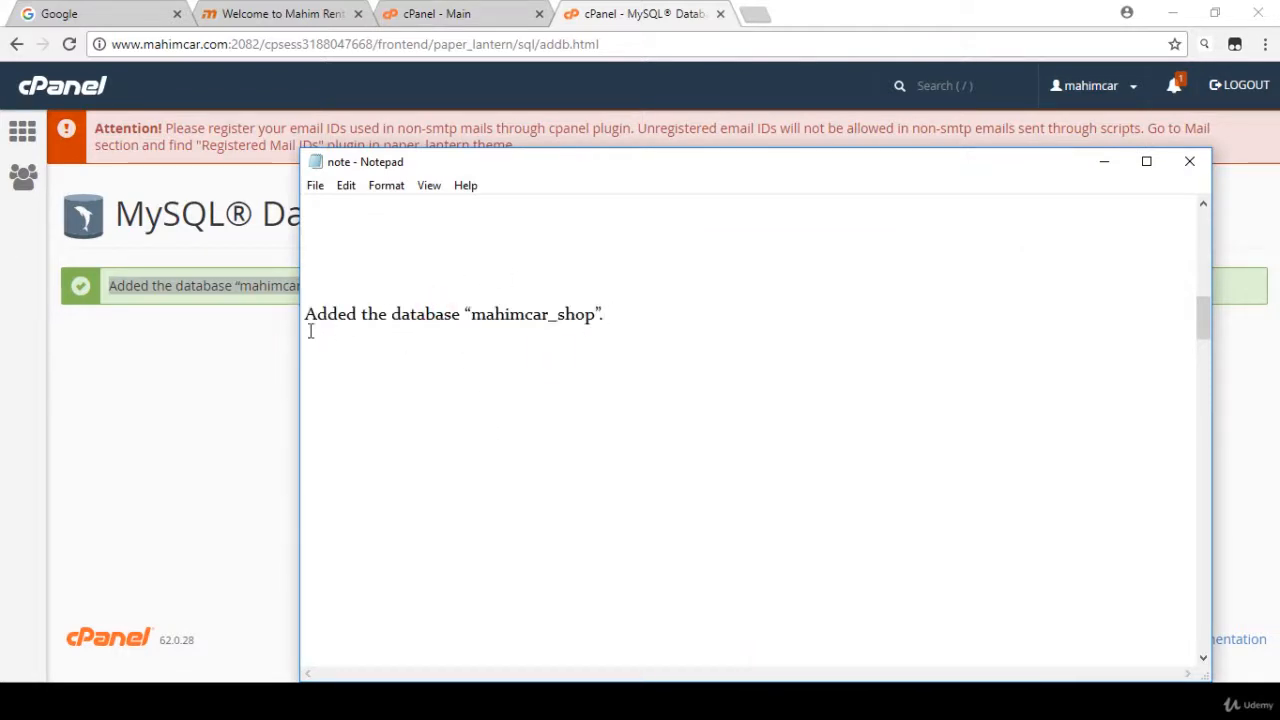
- Return to the MySQL Databases page in the browser and enter "ushop" as the new MySQL user's username
left_click(273, 297)
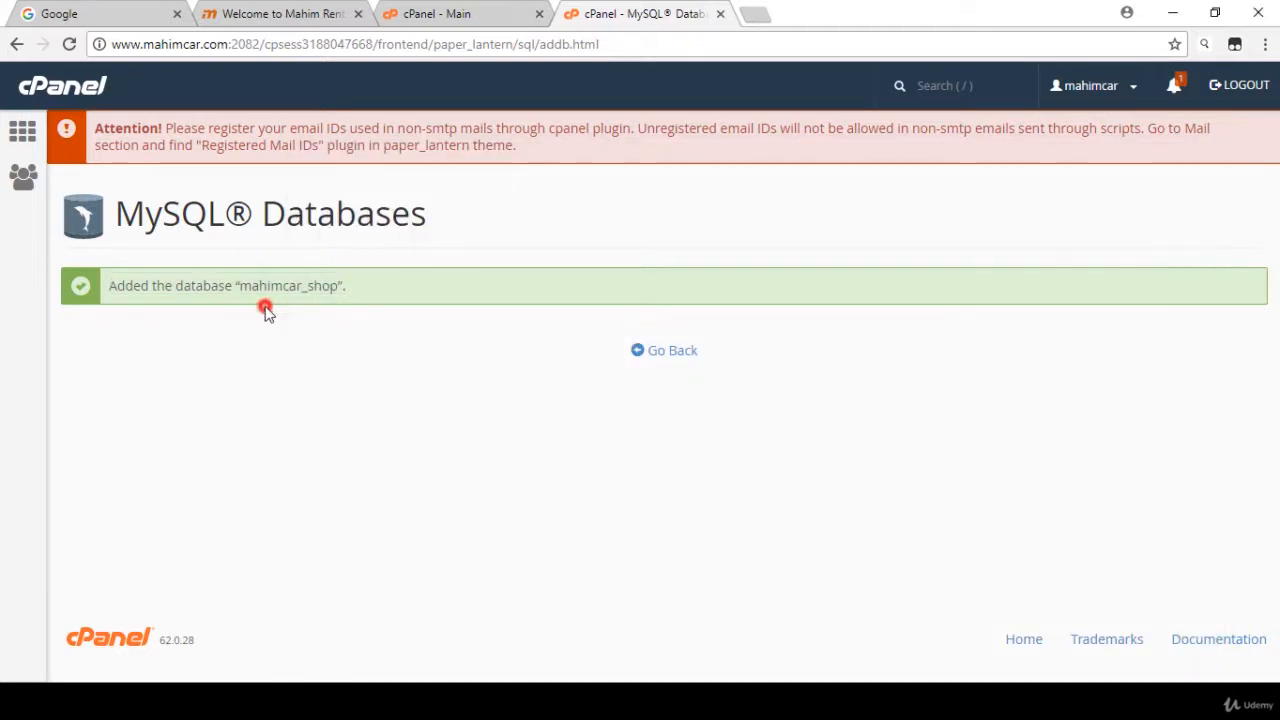
left_click(686, 357)
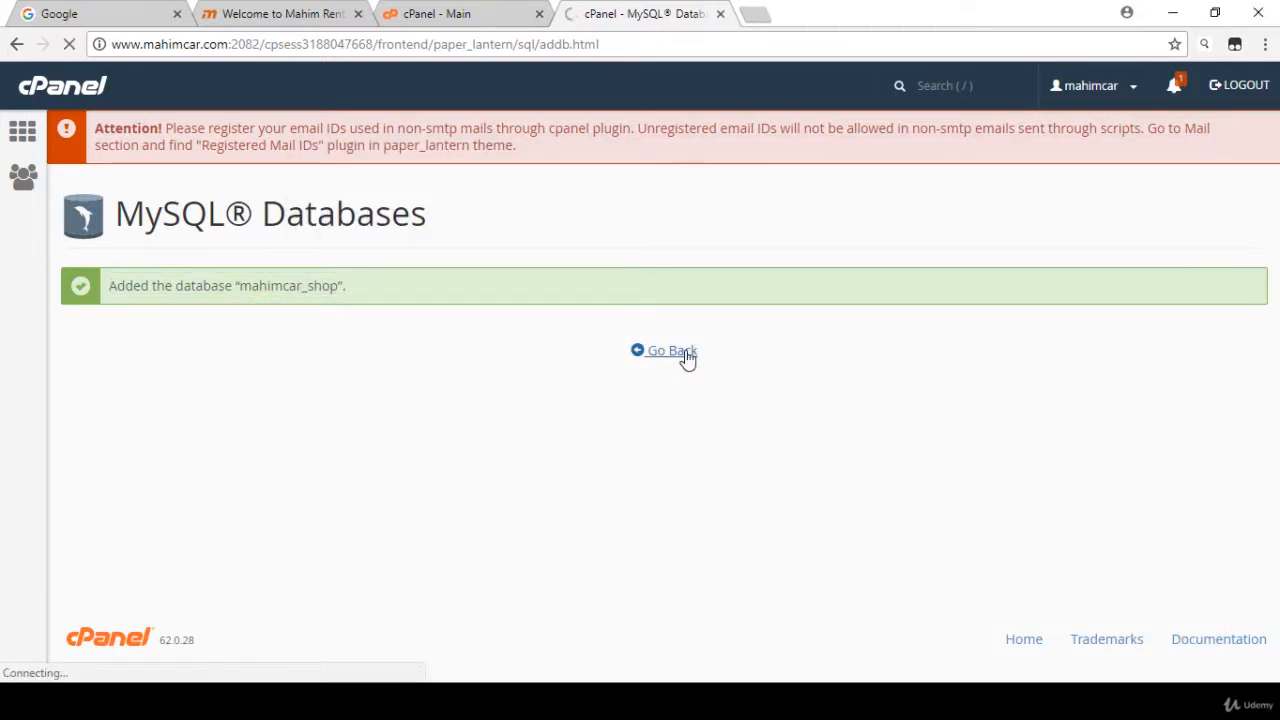
scroll(274, 314, "down", 8)
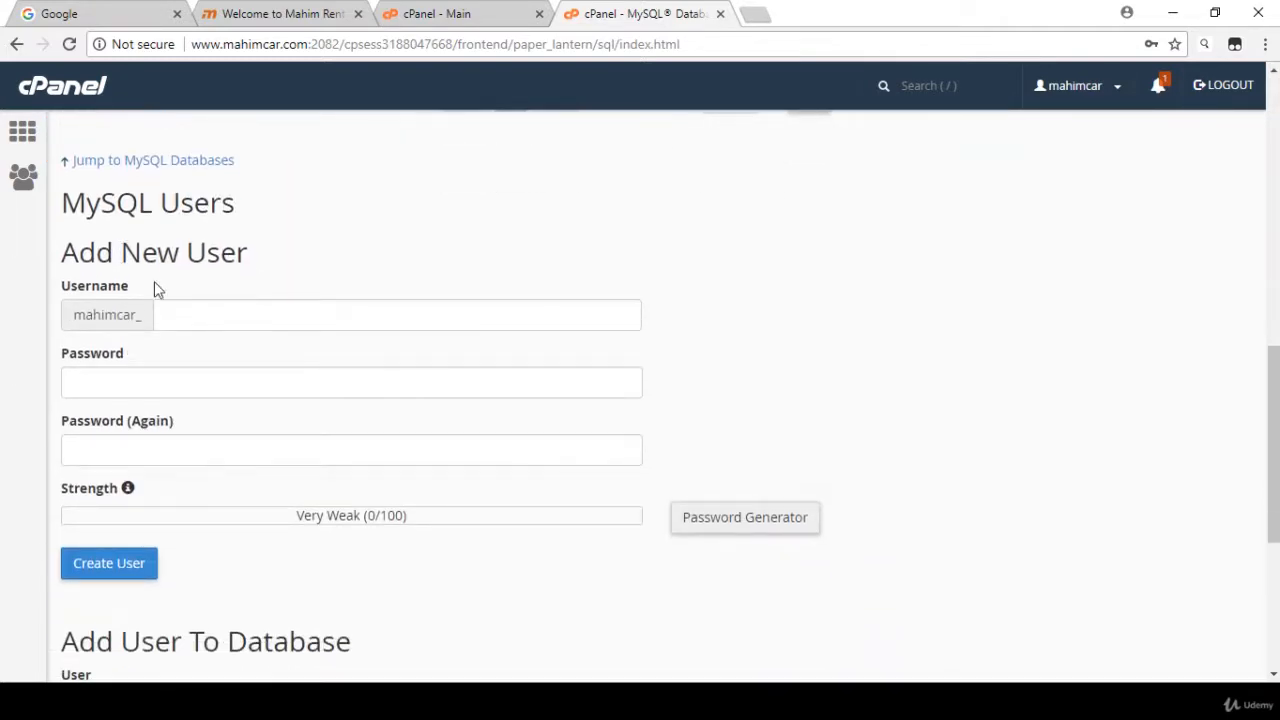
left_click(180, 312)
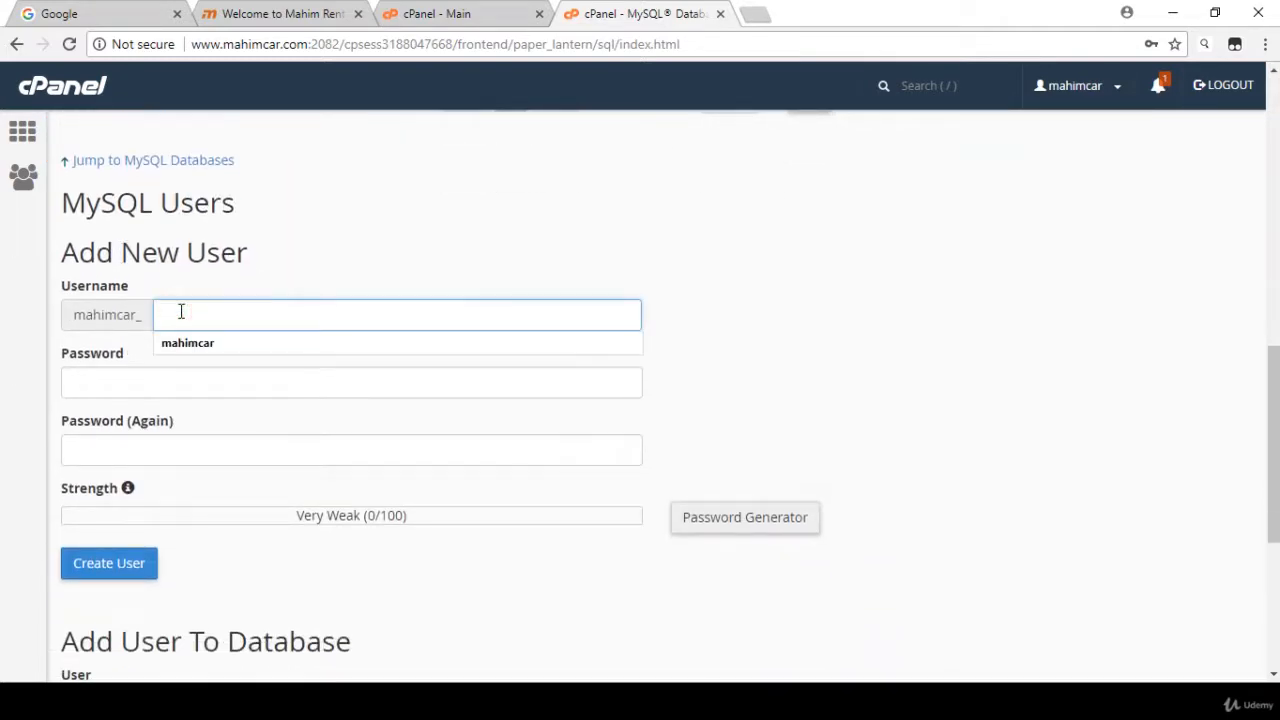
type("ushop")
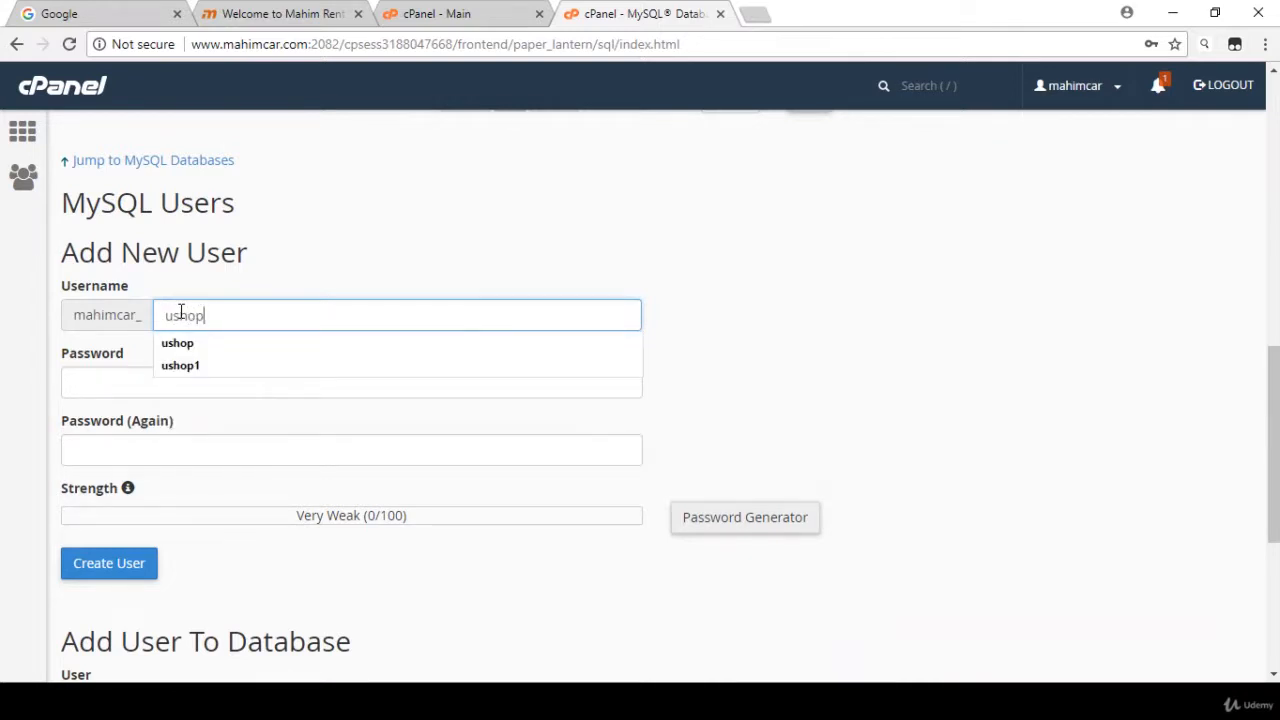
left_click(517, 270)
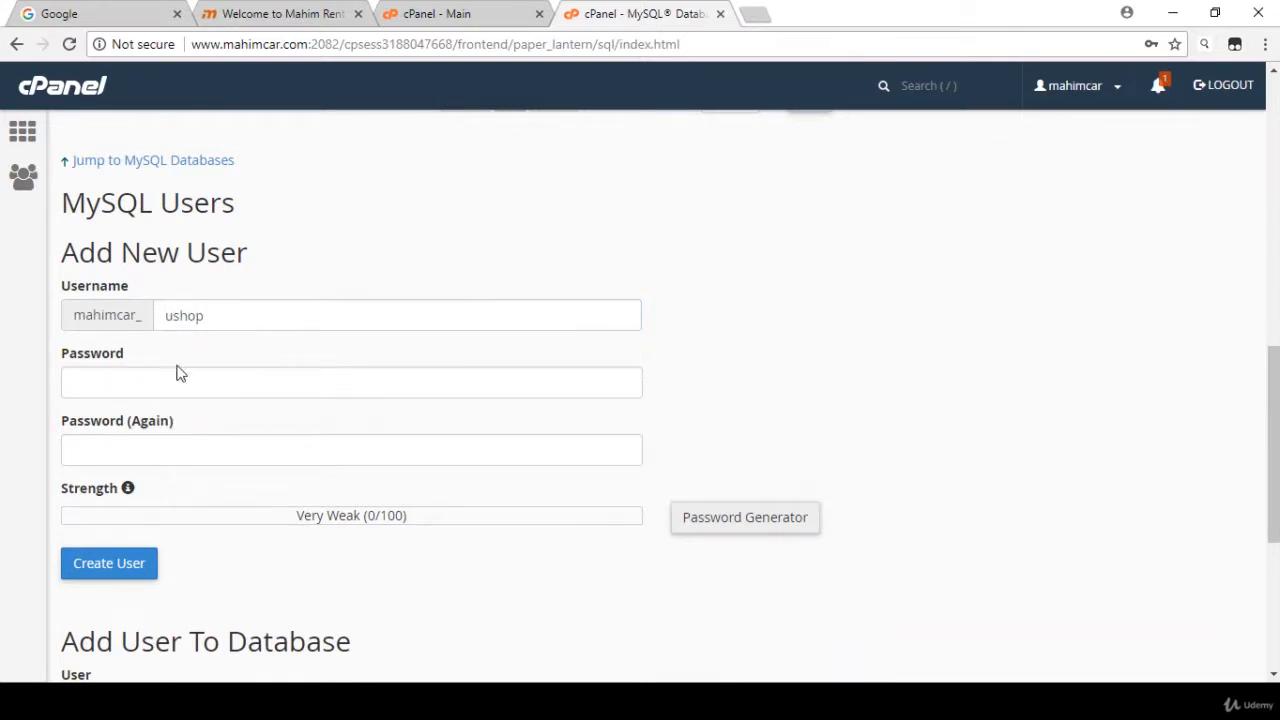
- Switch to the note in Notepad and write the new MySQL user's password below the database line
left_click(117, 382)
key("alt+Tab")
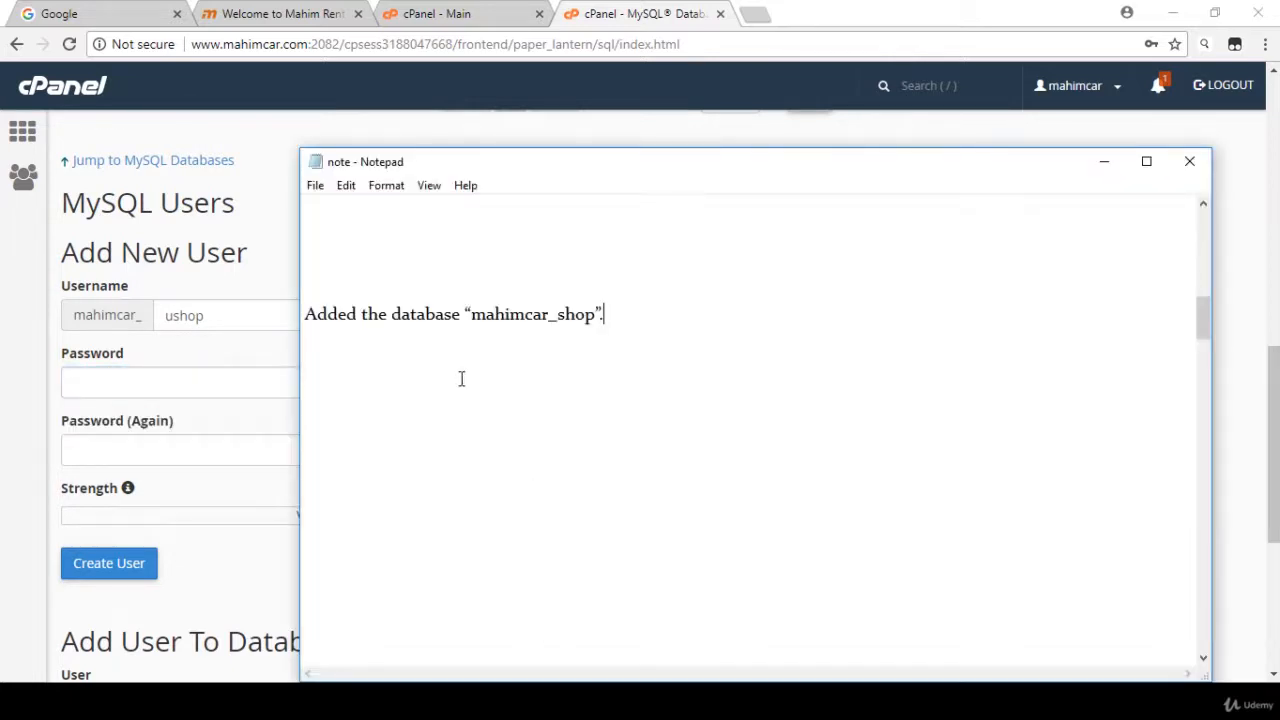
left_click(446, 363)
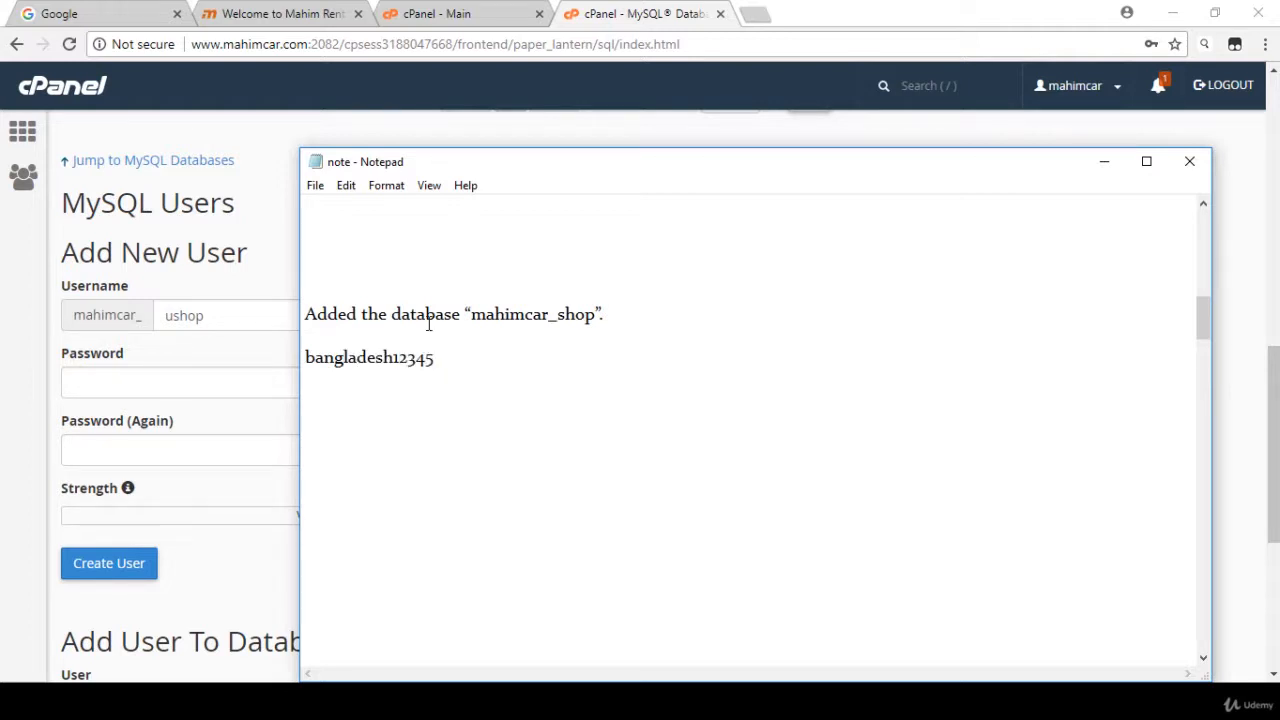
- Copy the noted password into both the Password and Password (Again) fields of the new MySQL user
left_click_drag(440, 366, 298, 365)
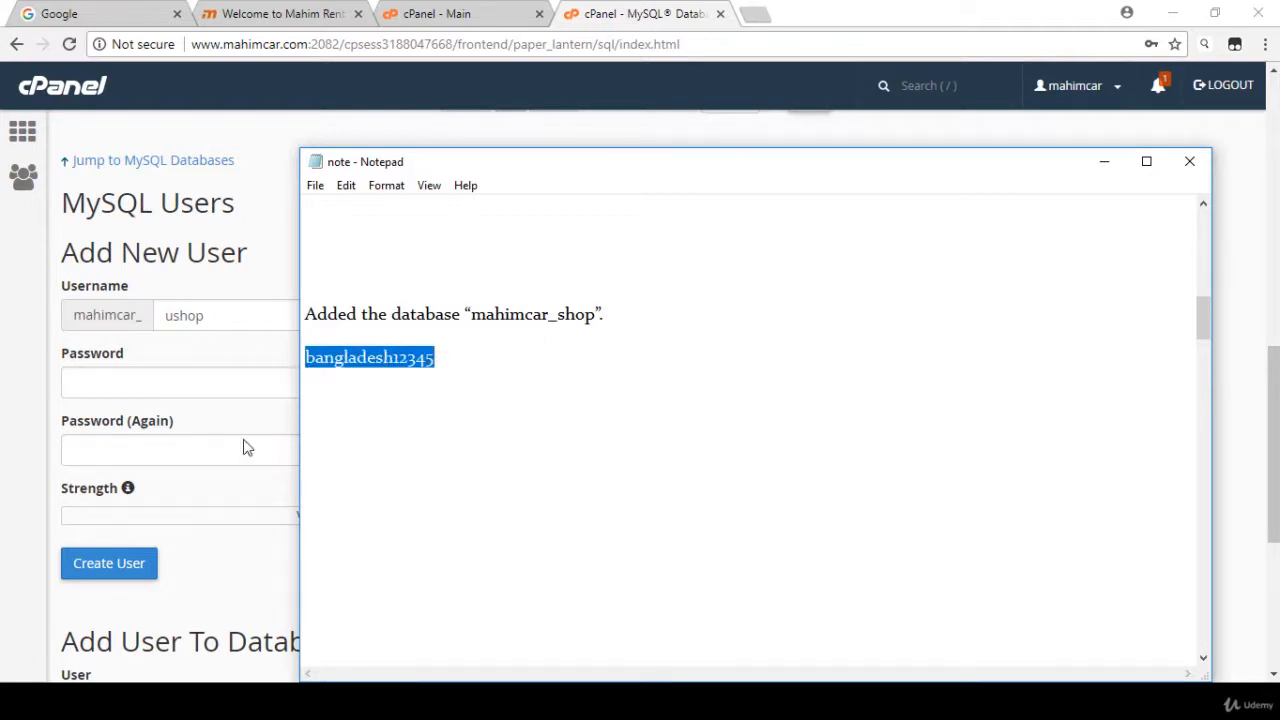
left_click(104, 384)
key("ctrl+v")
left_click(114, 449)
key("ctrl+v")
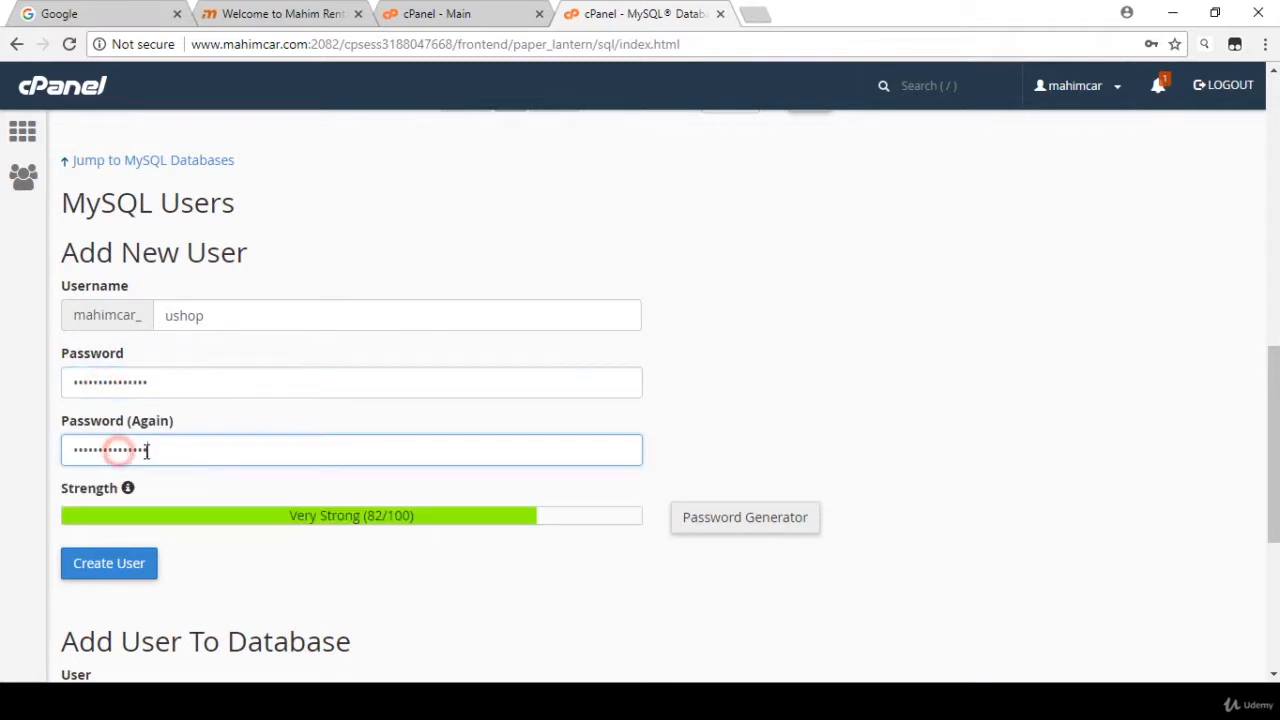
left_click(737, 528)
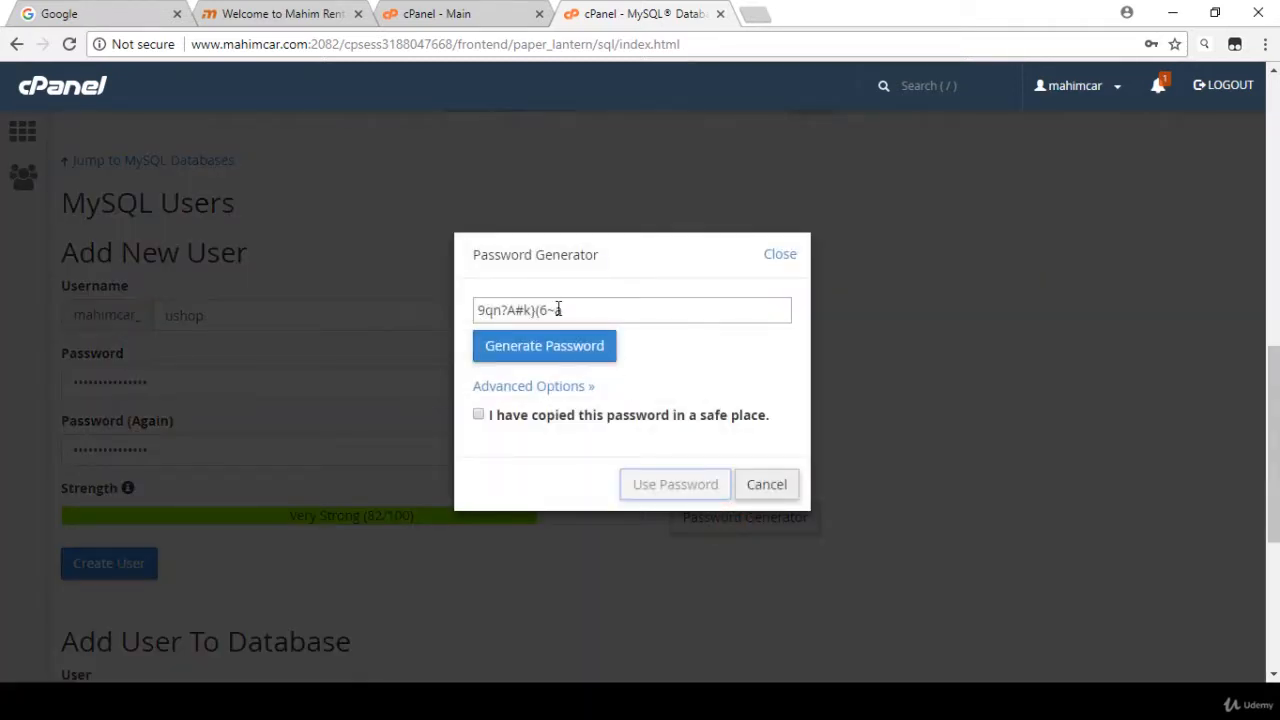
left_click_drag(576, 312, 466, 318)
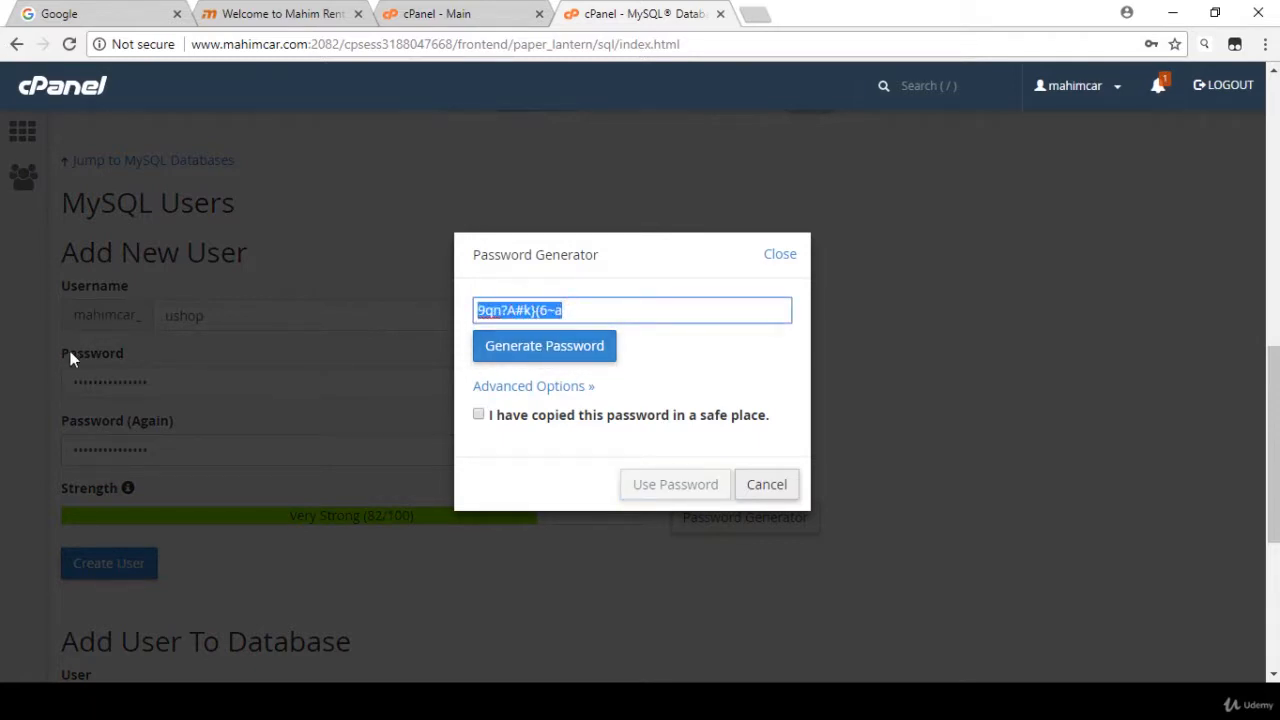
left_click(778, 256)
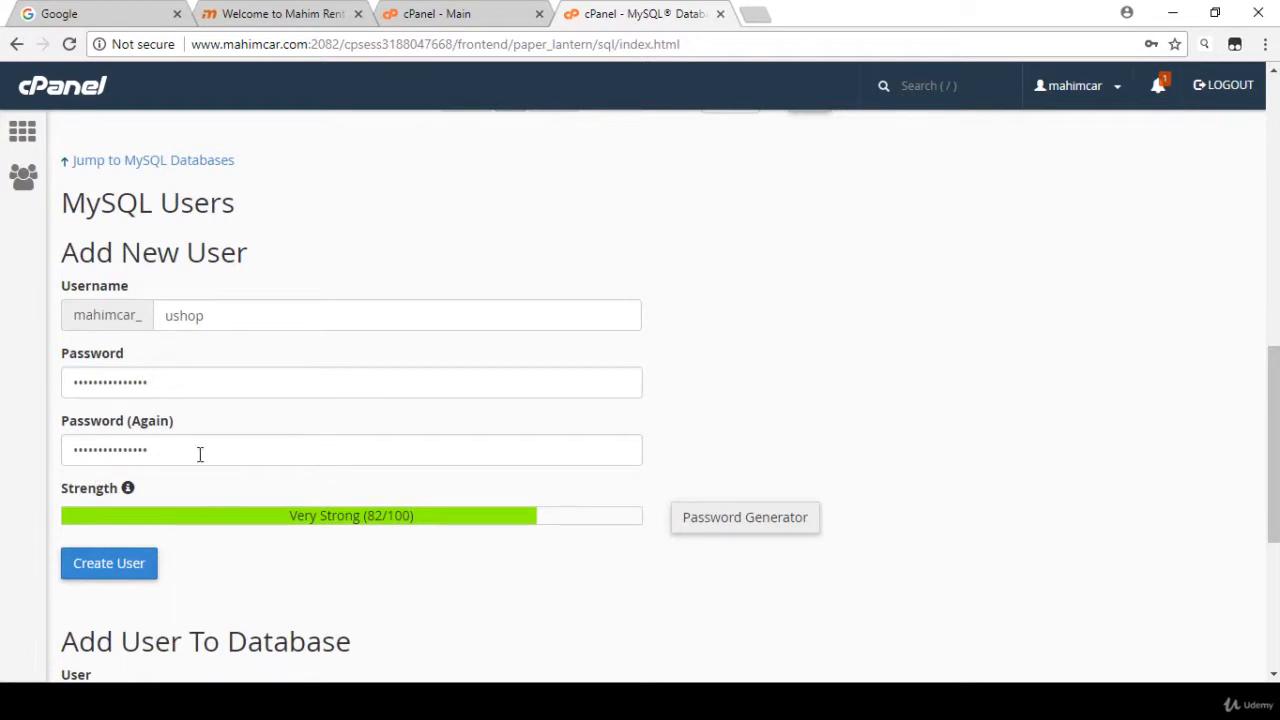
- Create the MySQL user mahimcar_ushop and copy its creation message into the note in Notepad, below the password line
left_click(97, 569)
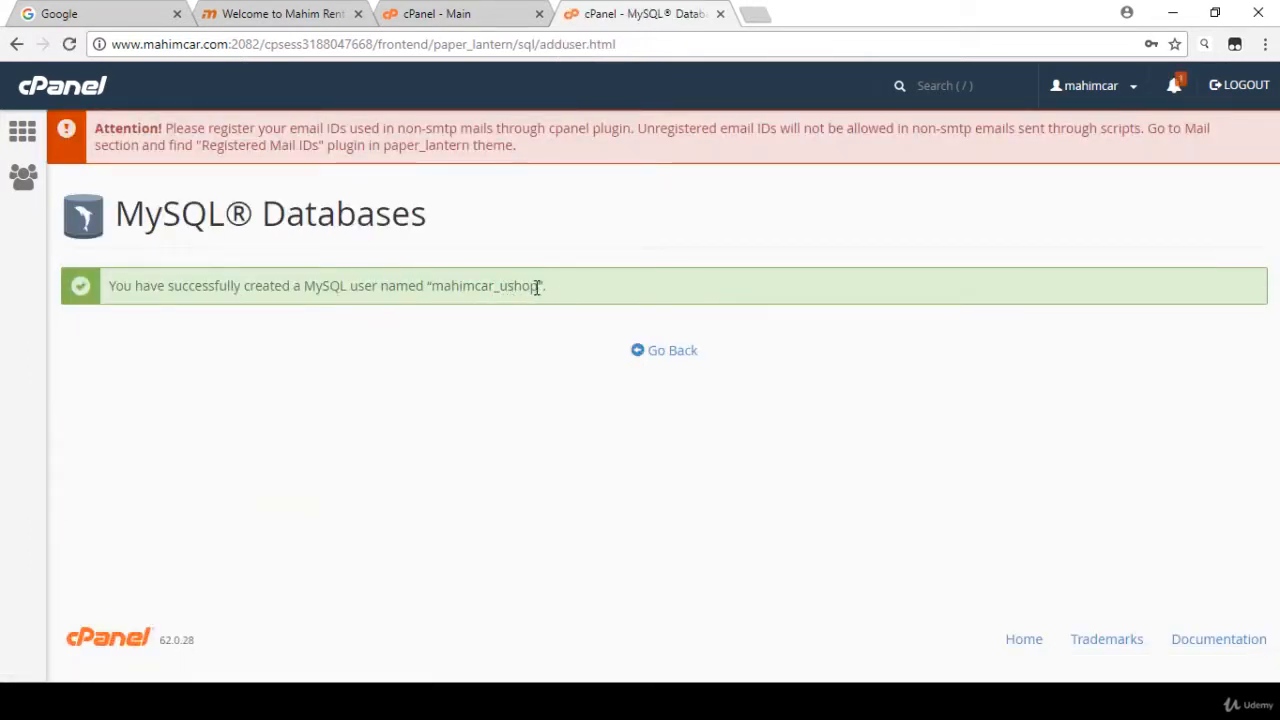
left_click_drag(531, 284, 251, 283)
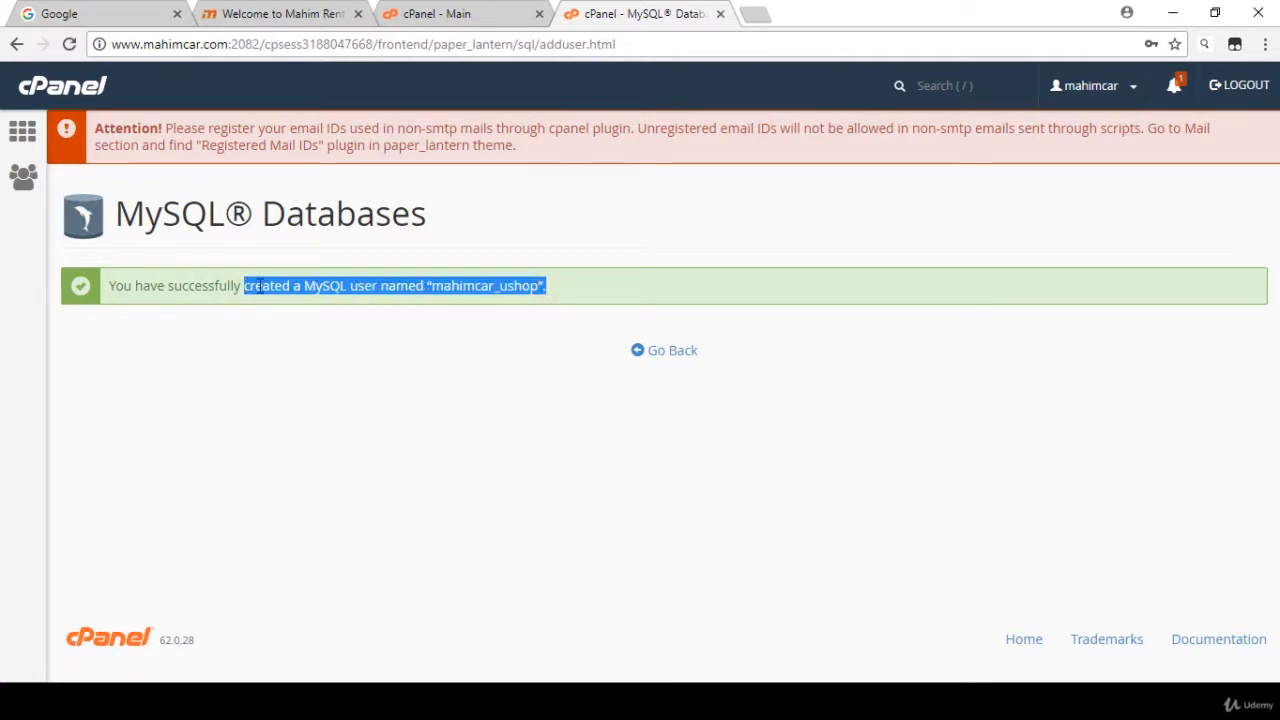
key("ctrl+c")
key("alt+Tab")
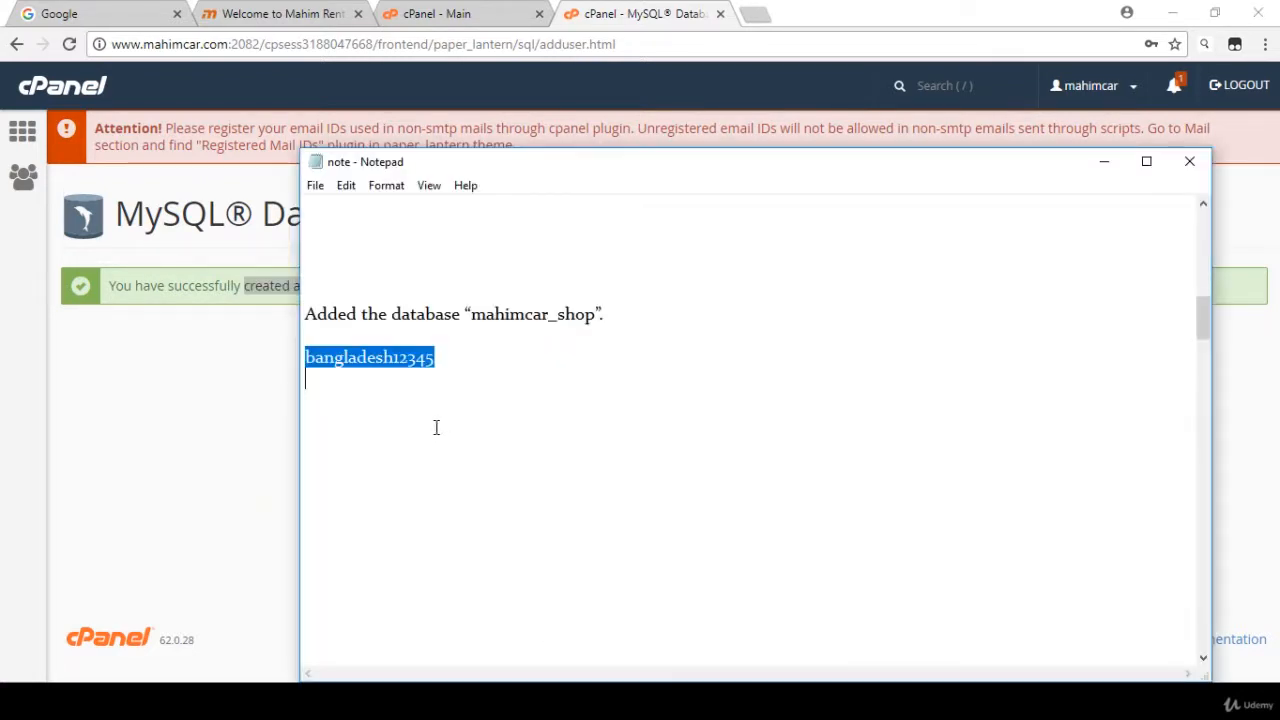
left_click(420, 394)
key("ctrl+v")
left_click(590, 447)
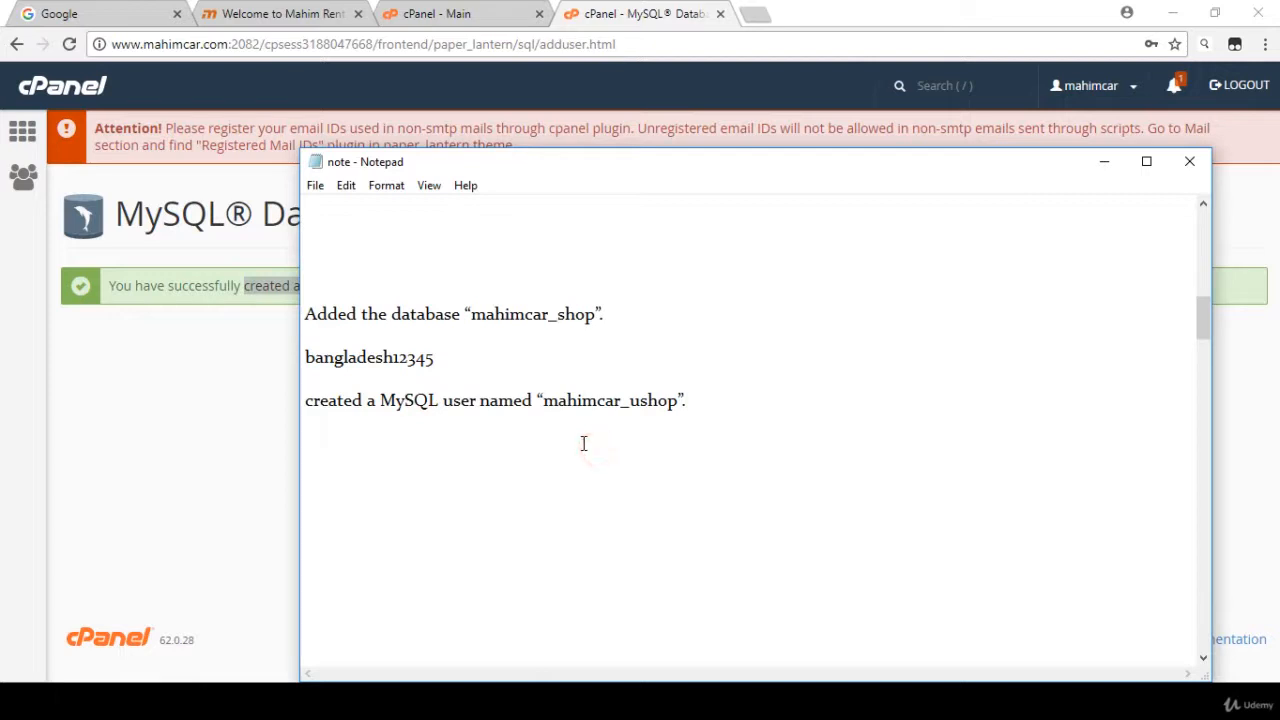
double_click(464, 316)
left_click_drag(436, 358, 305, 365)
left_click(474, 413)
left_click_drag(540, 405, 688, 400)
left_click(702, 405)
- Return to the MySQL Databases page in the browser and add the user mahimcar_ushop to the database mahimcar_shop
left_click(252, 414)
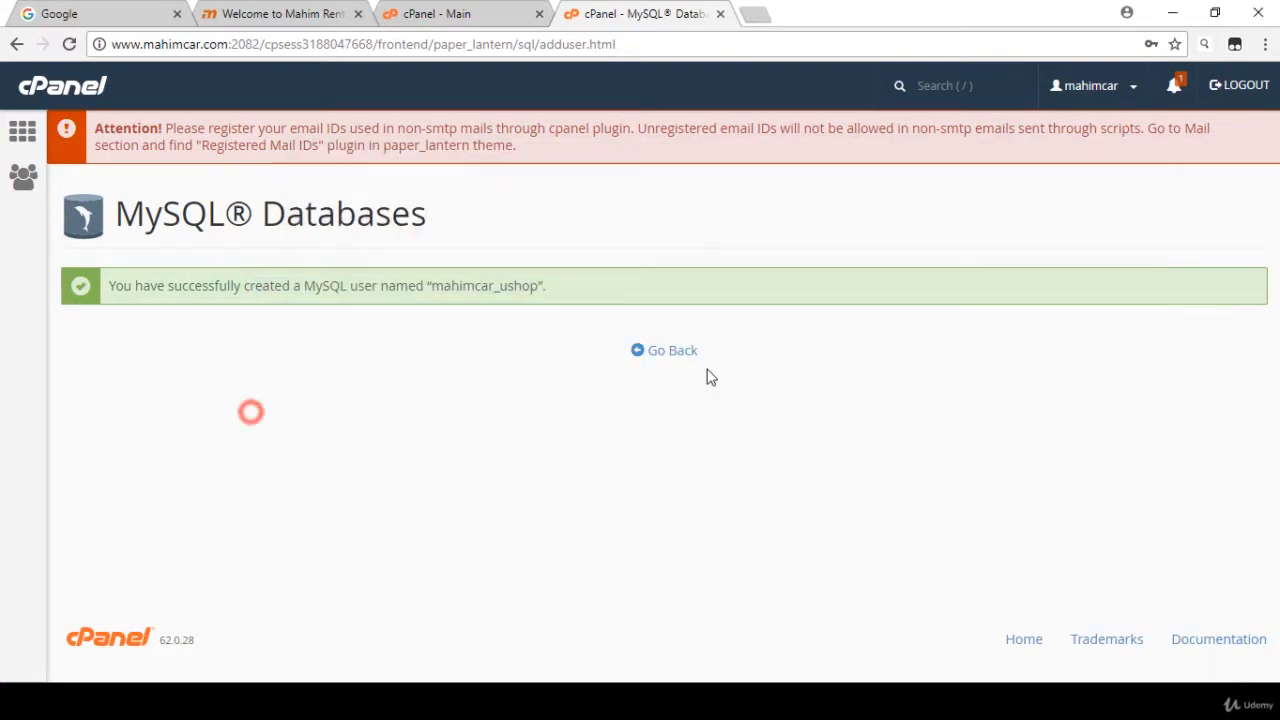
left_click(665, 355)
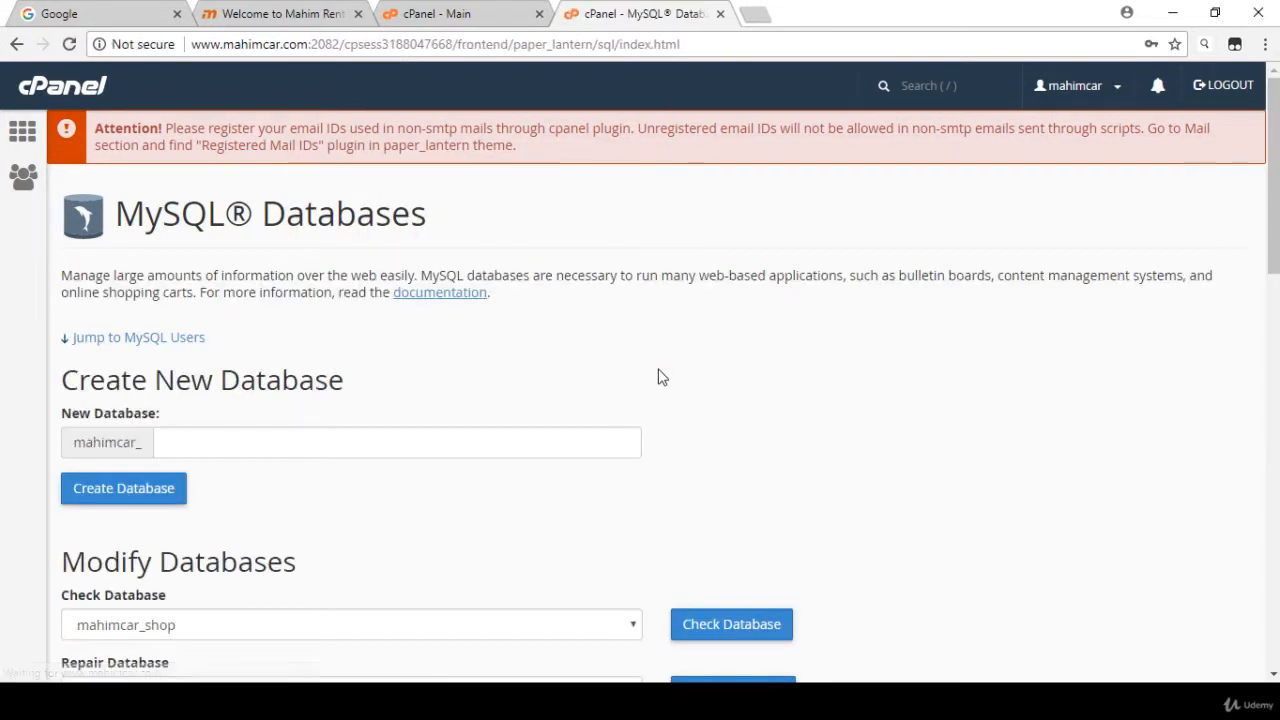
scroll(658, 377, "down", 6)
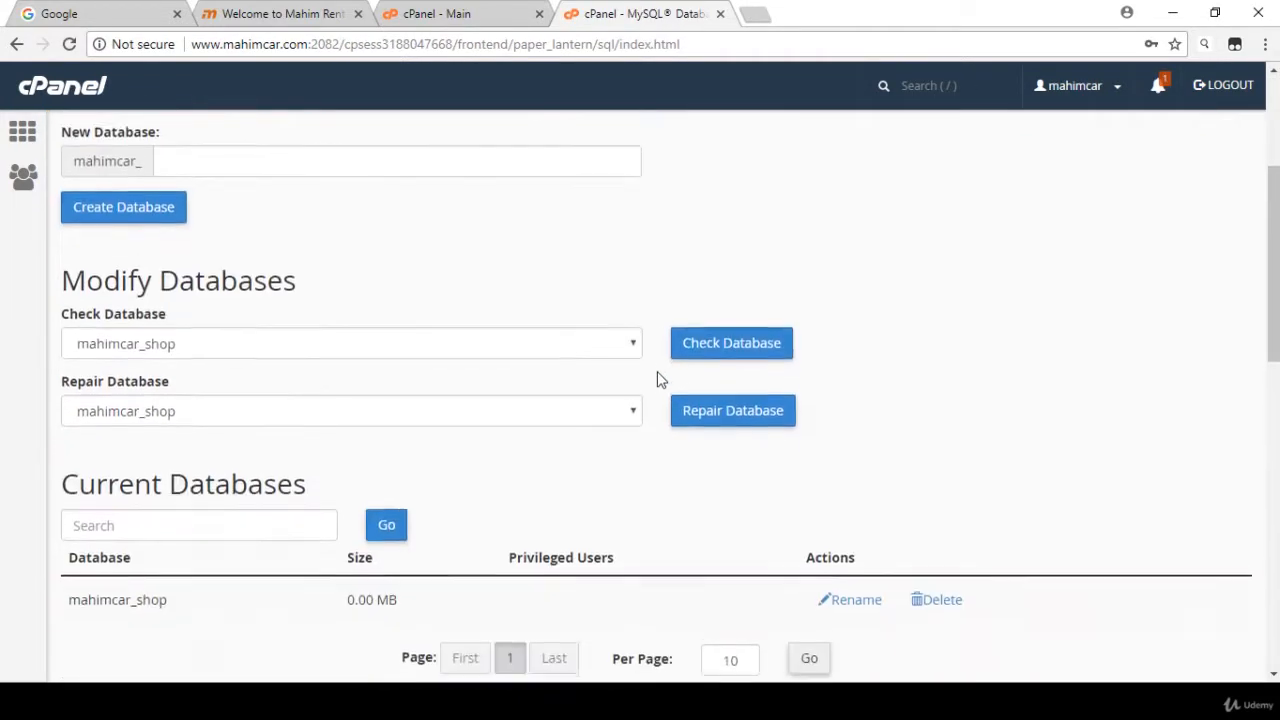
scroll(656, 377, "down", 7)
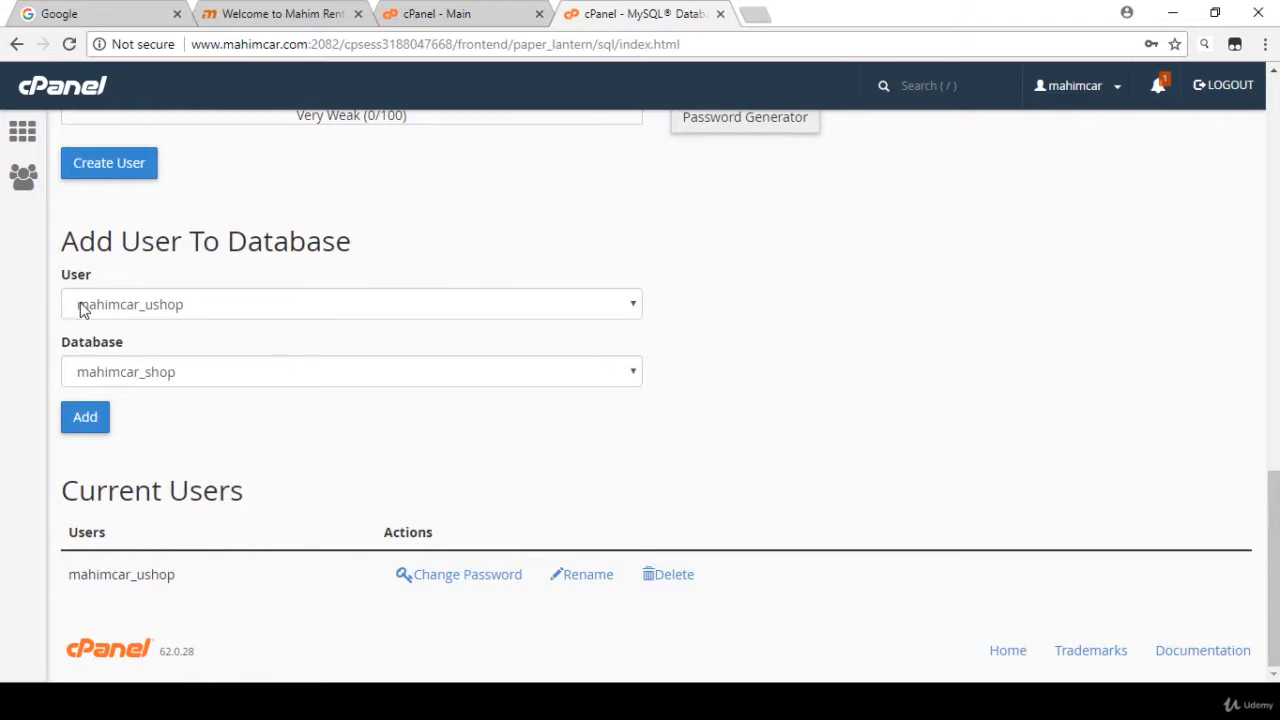
left_click(131, 306)
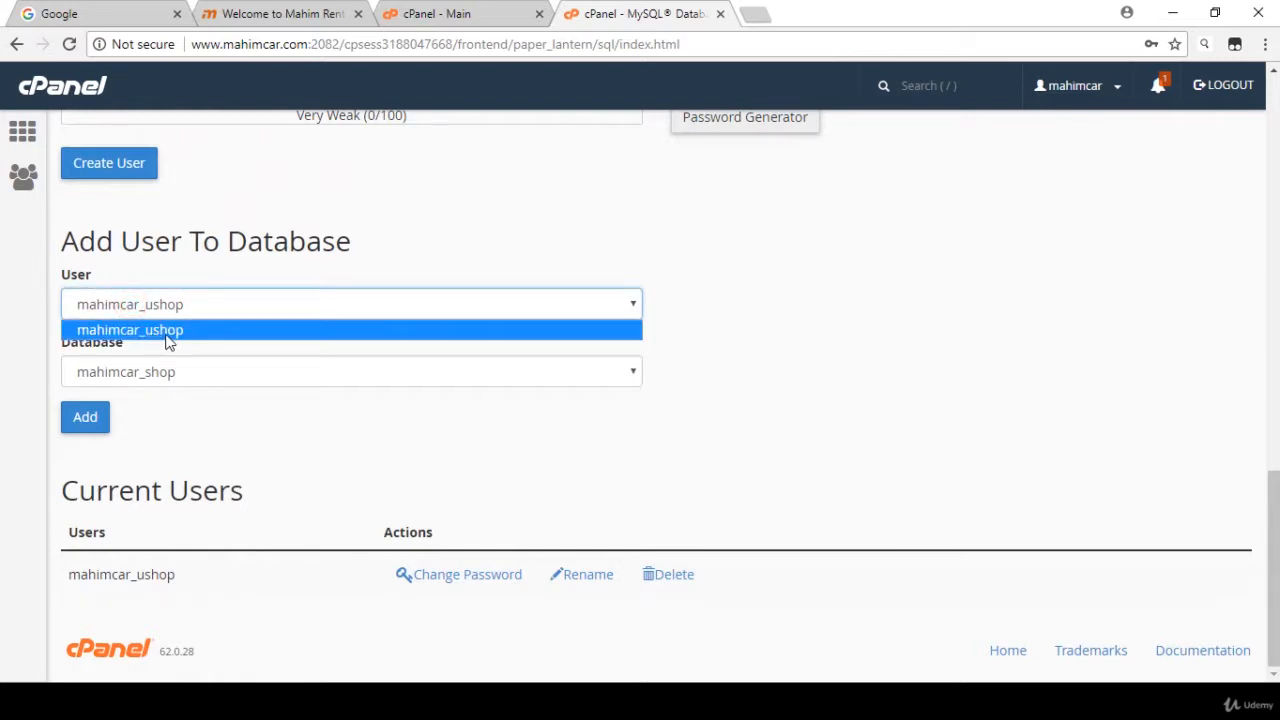
left_click(170, 334)
left_click(150, 372)
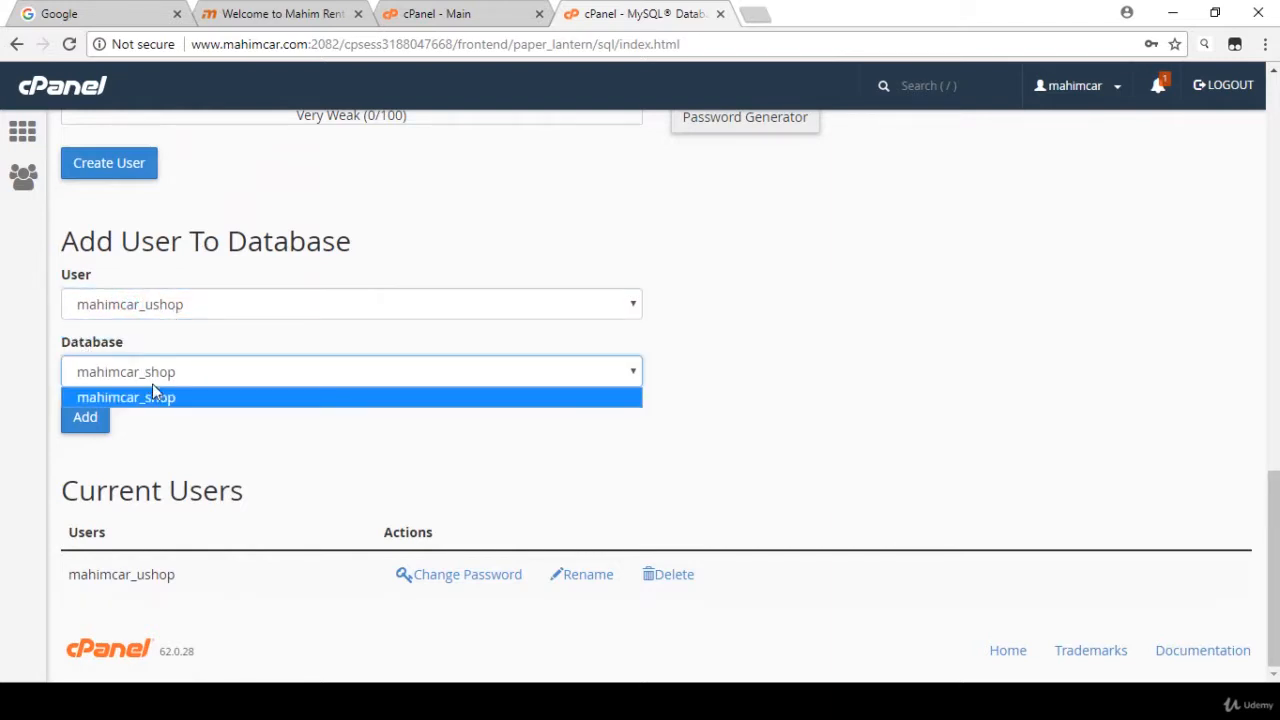
left_click(153, 397)
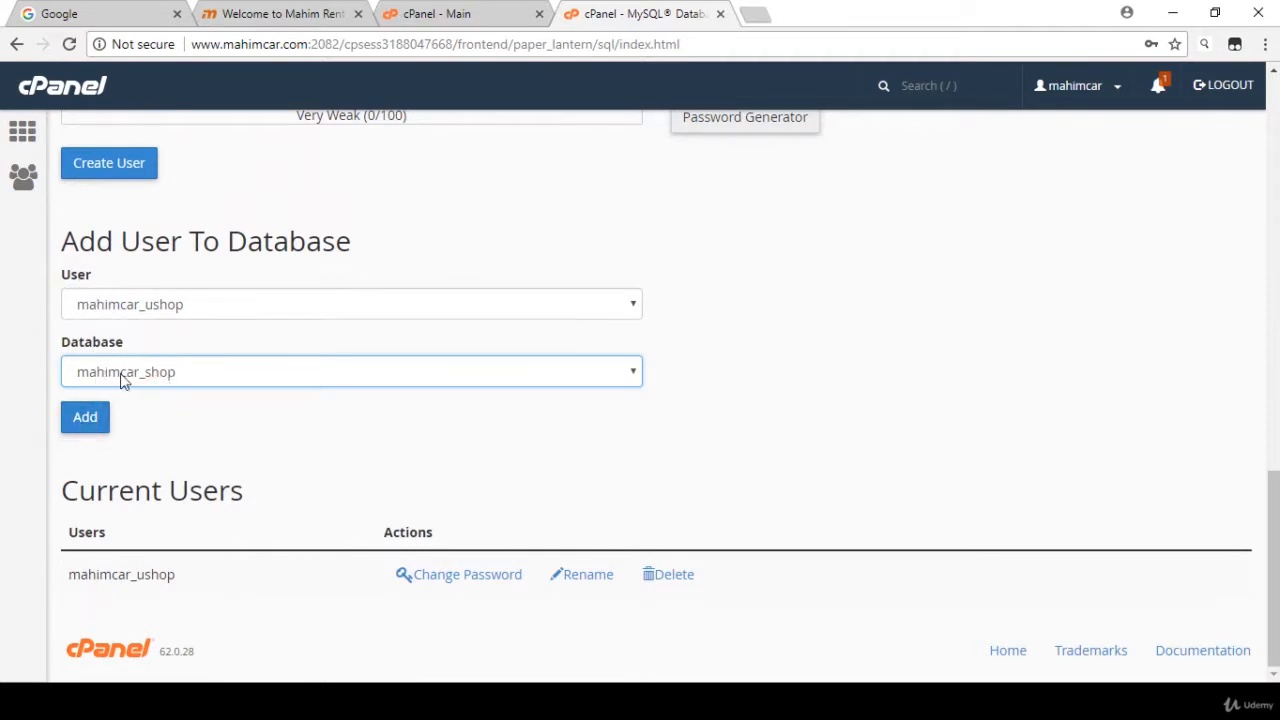
left_click(84, 418)
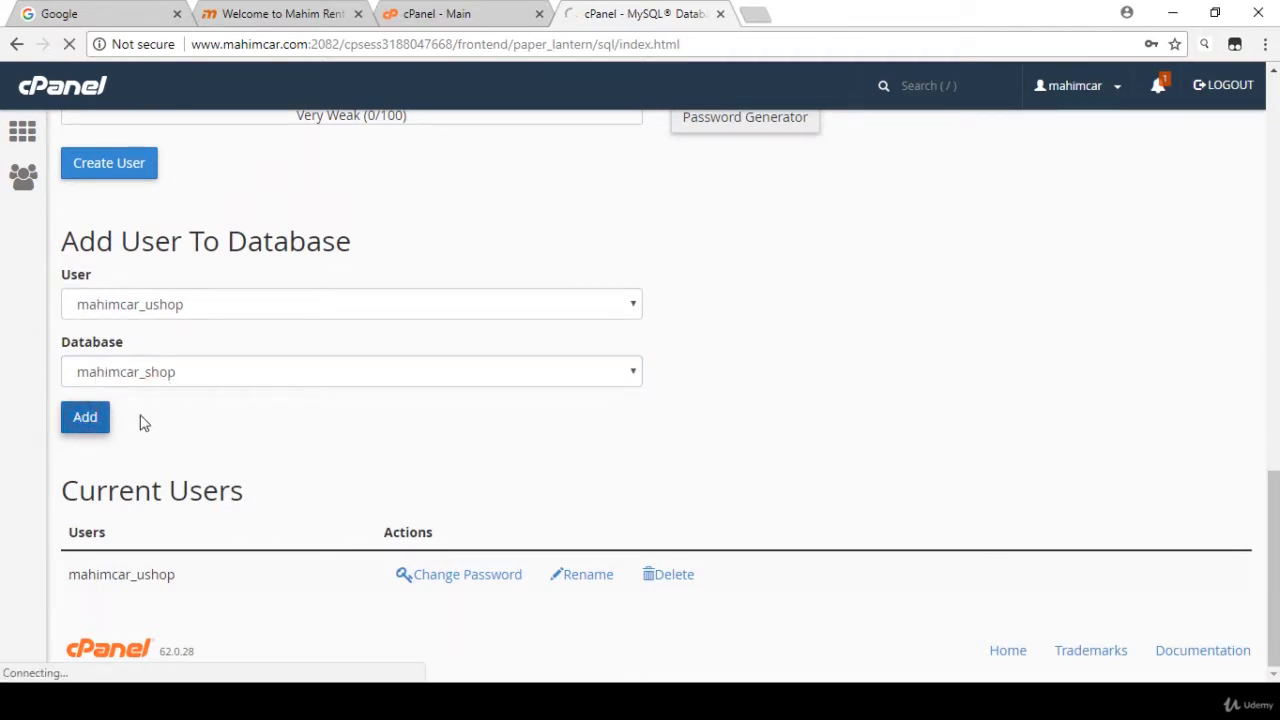
- Grant mahimcar_ushop all privileges on the database mahimcar_shop, save the changes, and go back to the MySQL Databases page
scroll(307, 342, "down", 2)
scroll(307, 342, "down", 2)
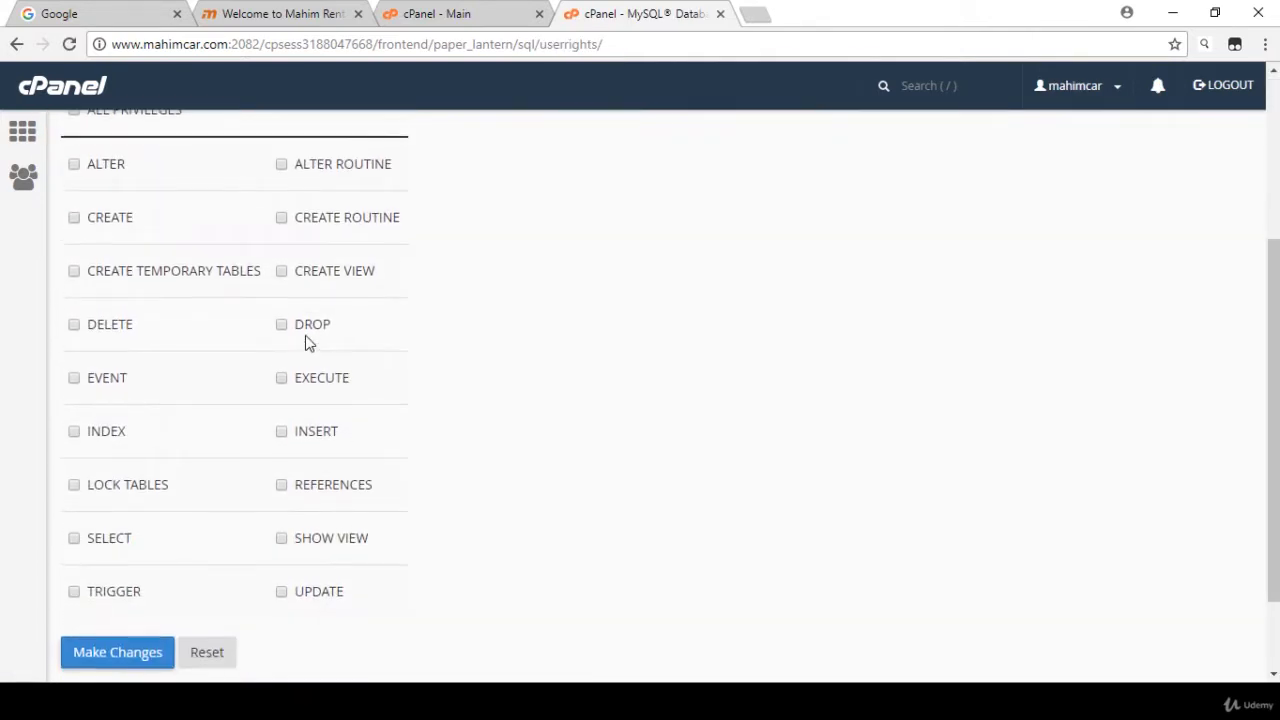
scroll(181, 303, "up", 3)
left_click(89, 295)
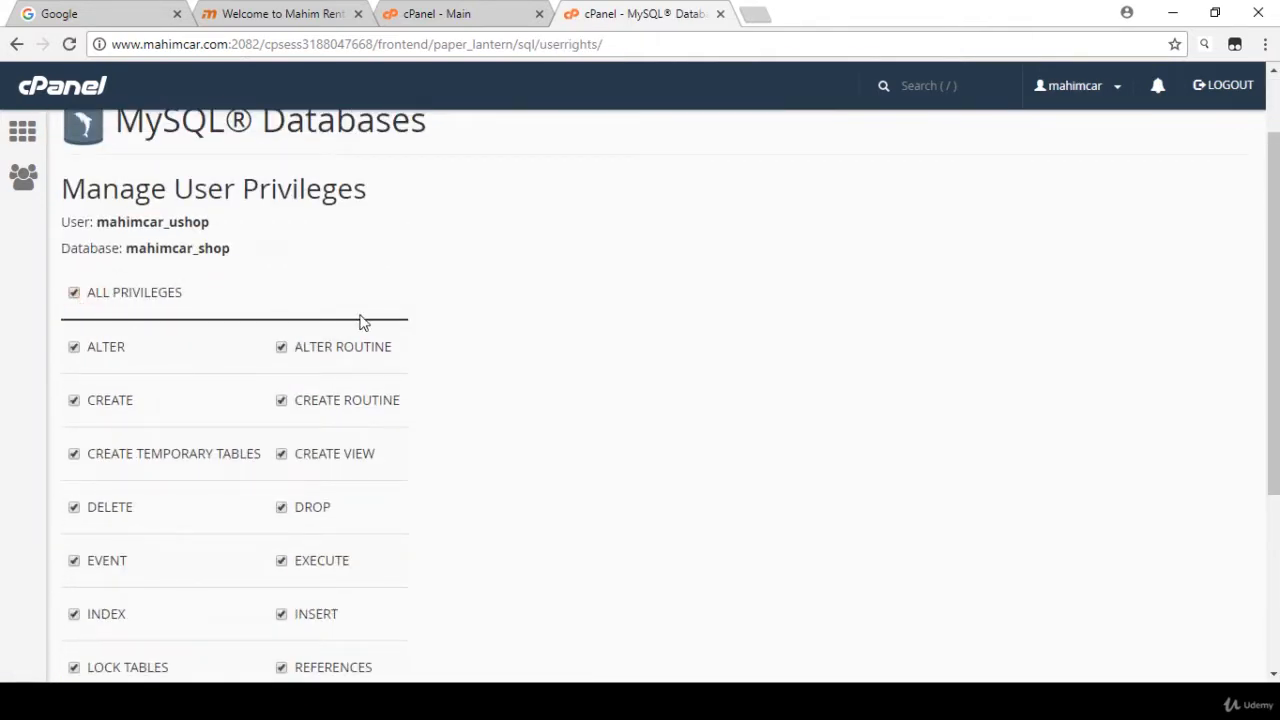
scroll(184, 492, "down", 3)
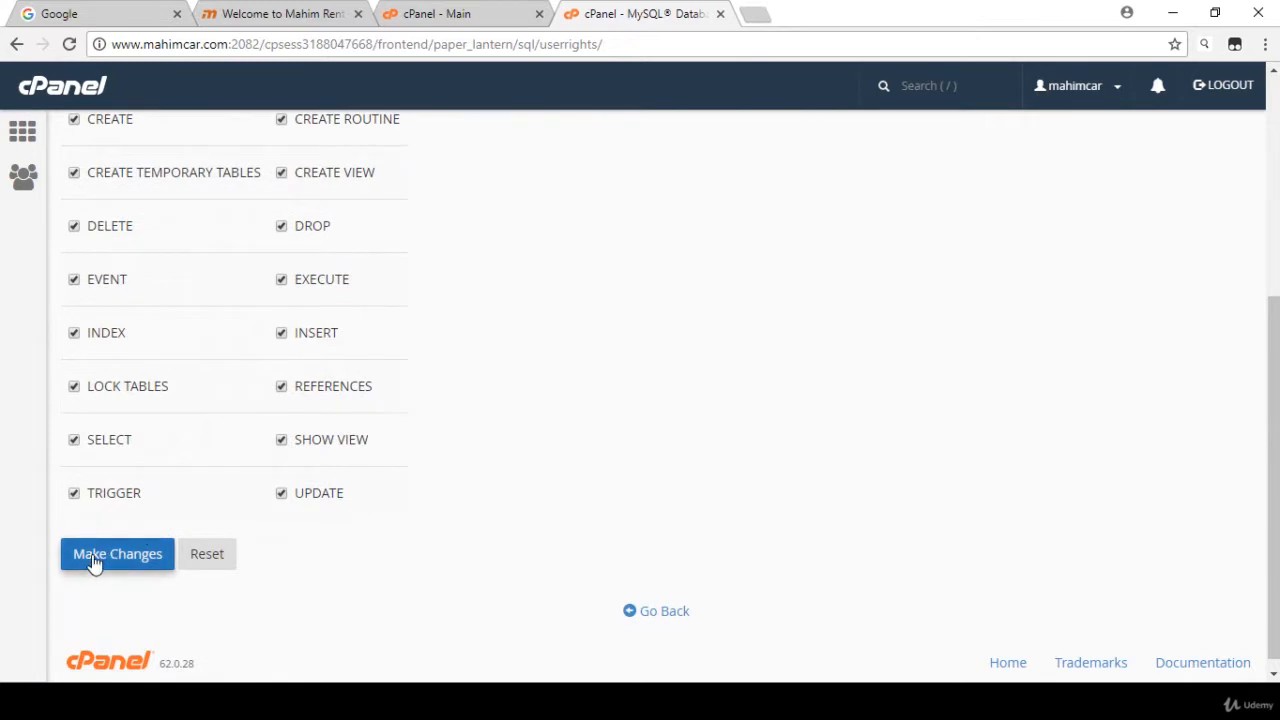
left_click(94, 558)
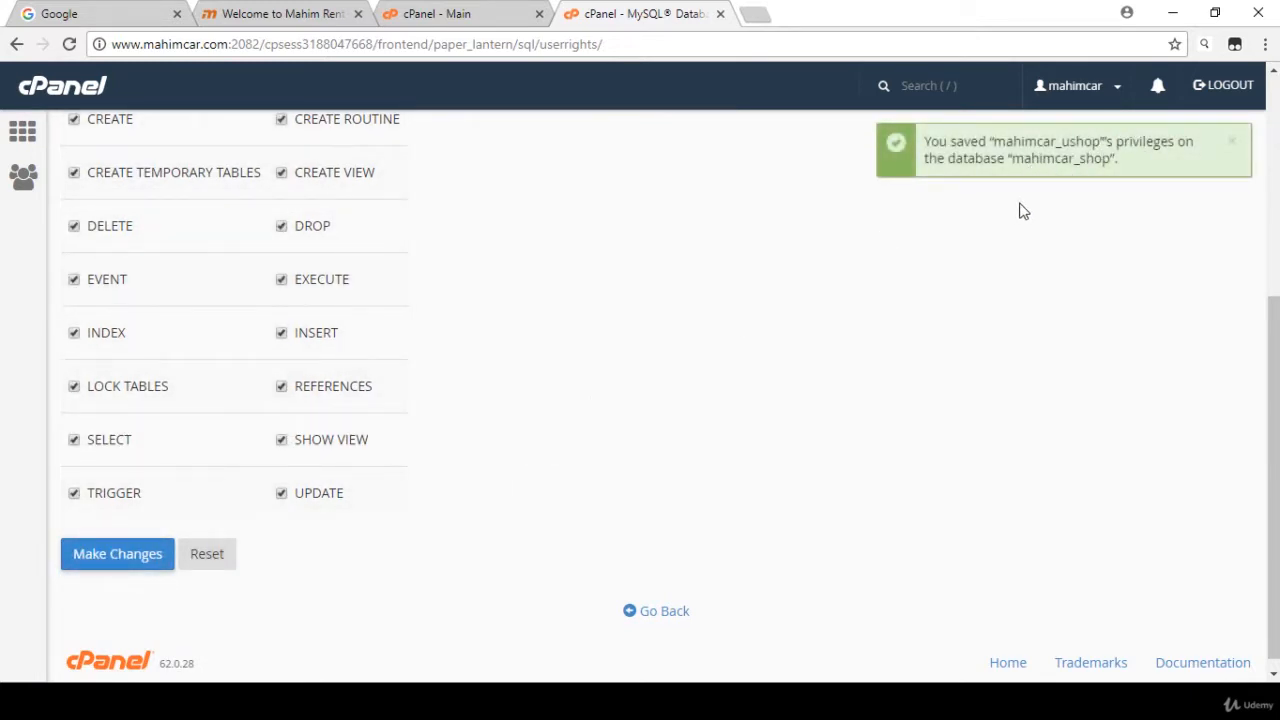
left_click(665, 610)
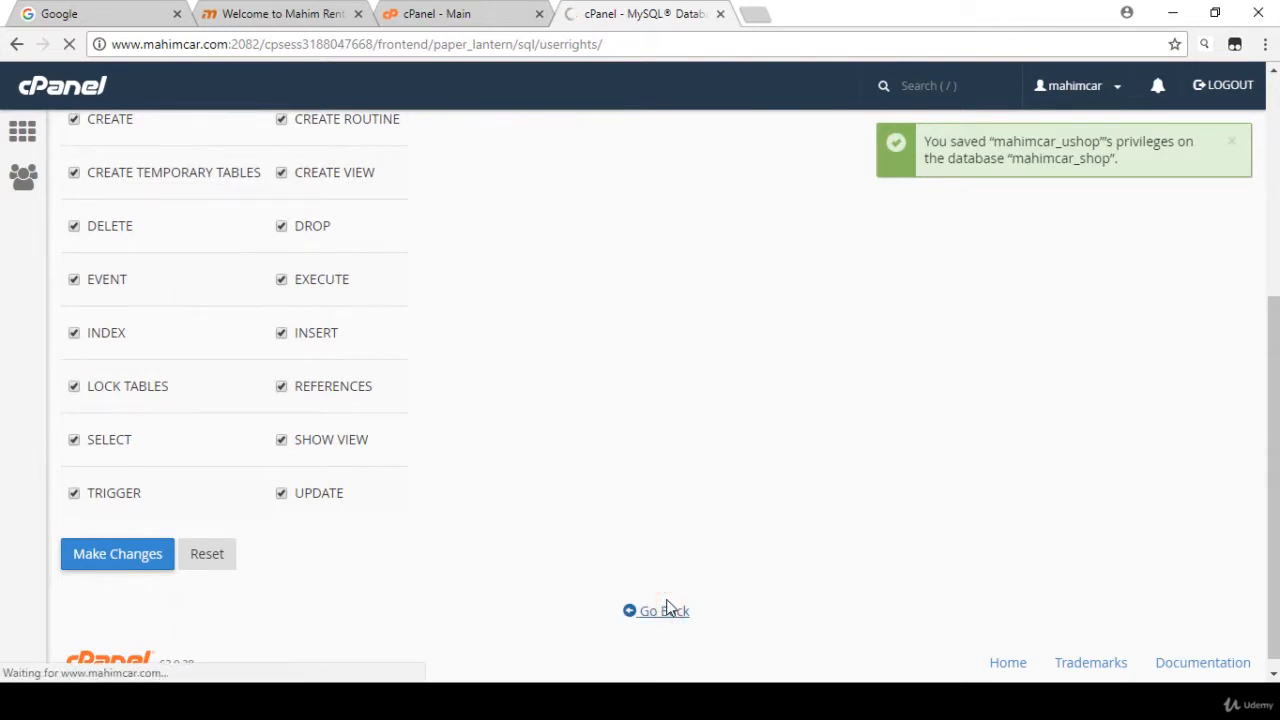
scroll(613, 379, "down", 4)
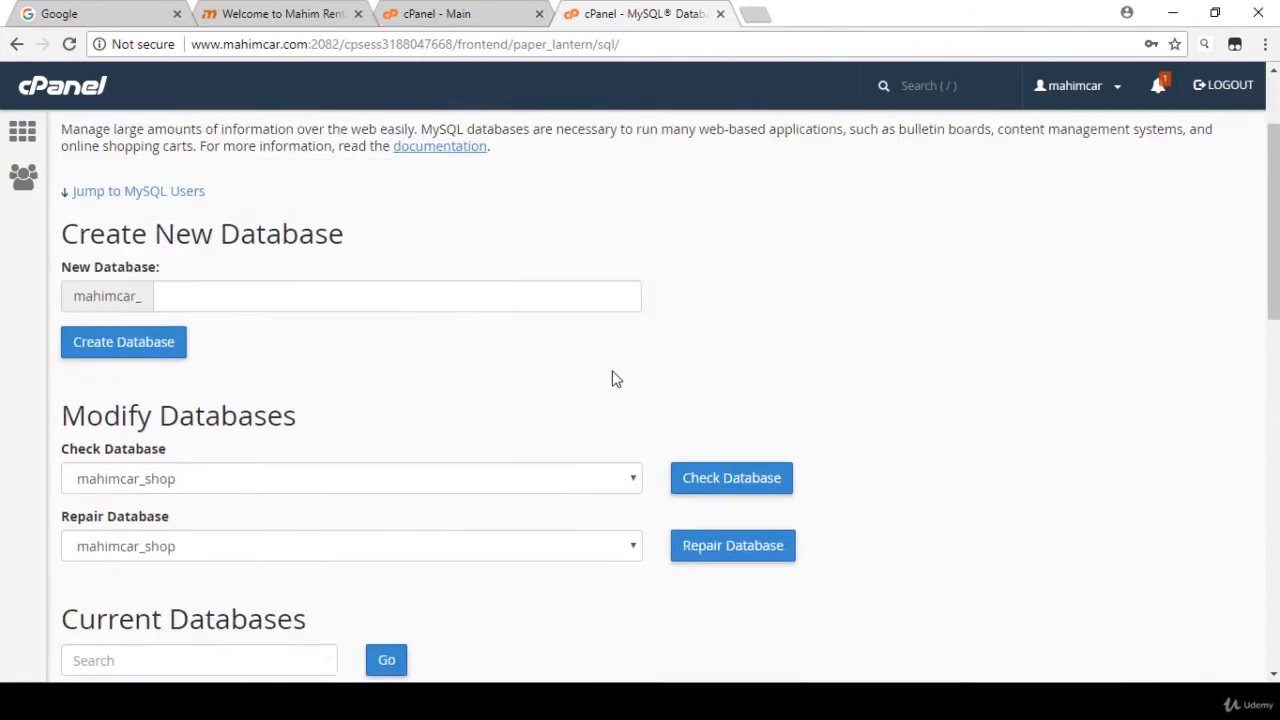
- Switch to the note in Notepad and review the recorded database name, password and MySQL user name
left_click(548, 700)
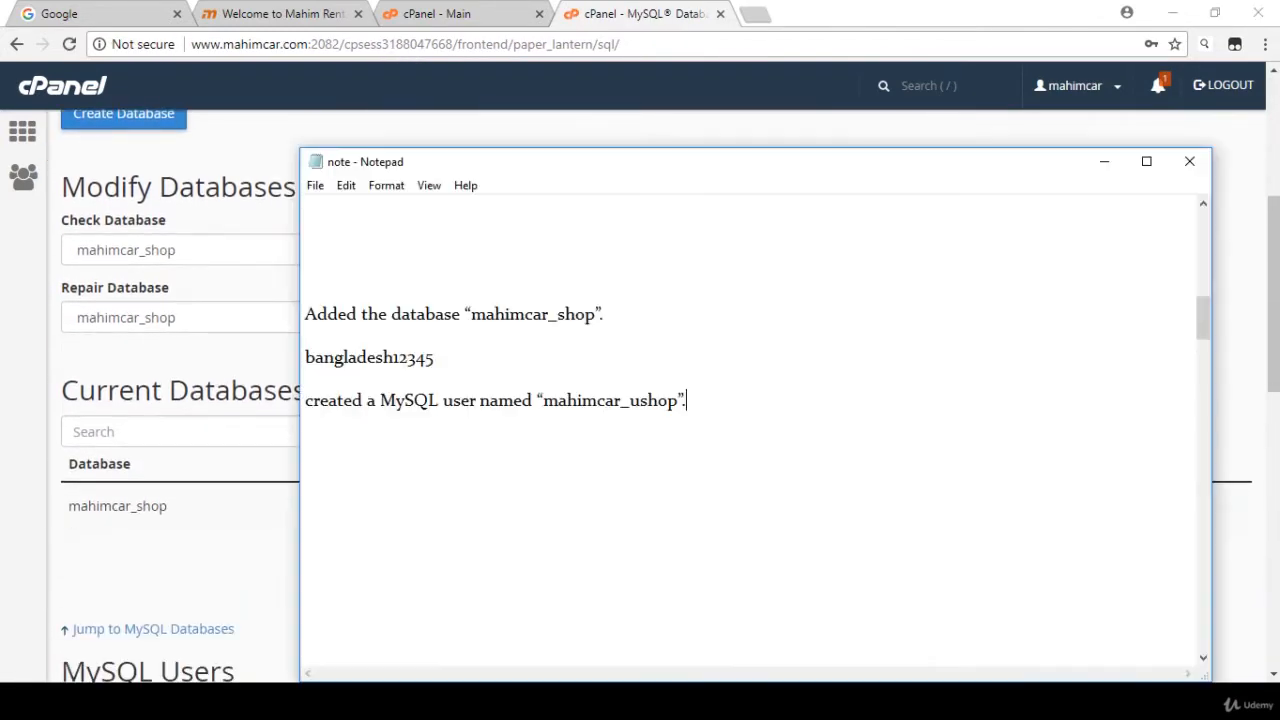
left_click(547, 504)
left_click_drag(731, 449, 371, 263)
left_click(384, 287)
left_click(472, 316)
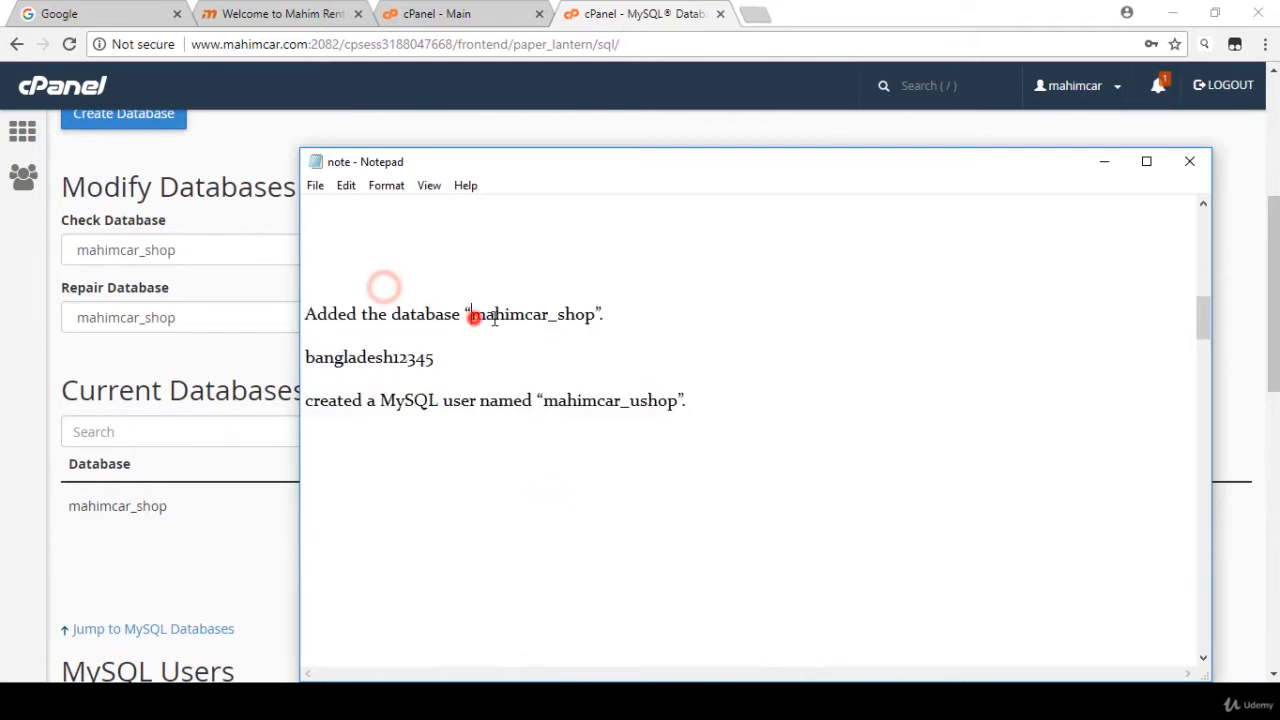
double_click(494, 318)
double_click(466, 357)
left_click(638, 402)
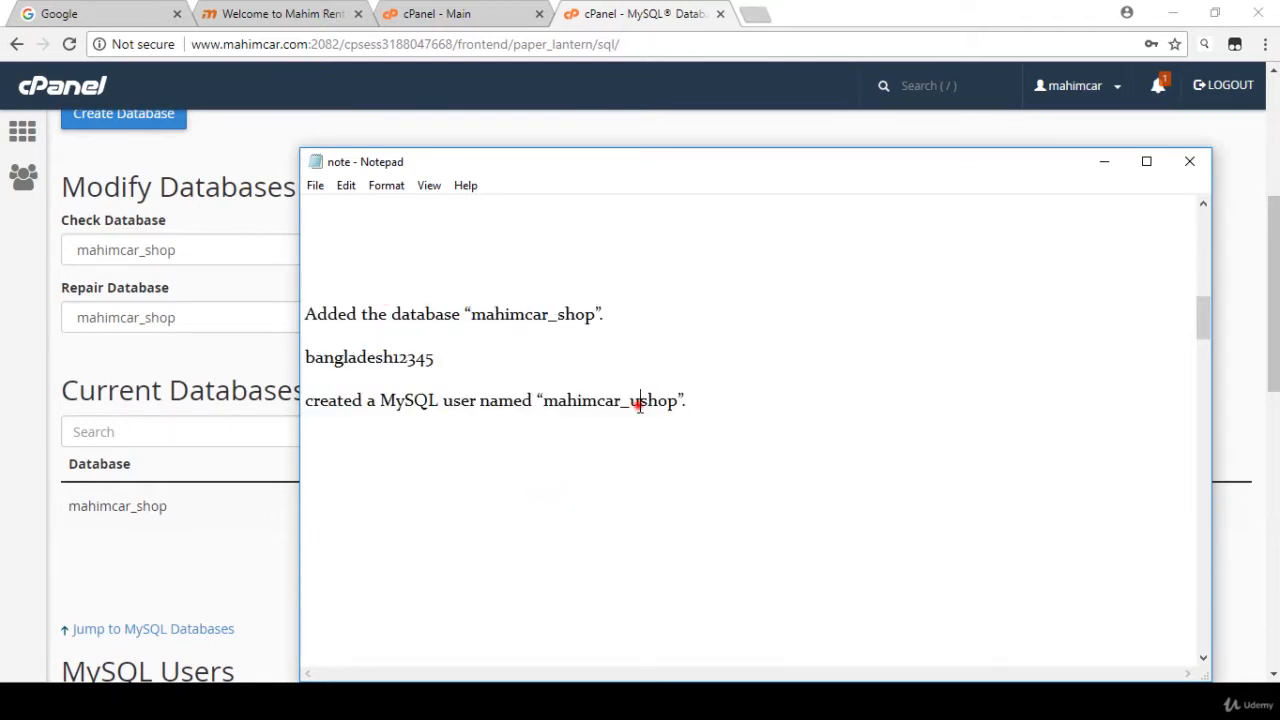
left_click_drag(540, 403, 711, 400)
left_click(711, 400)
left_click_drag(354, 289, 697, 400)
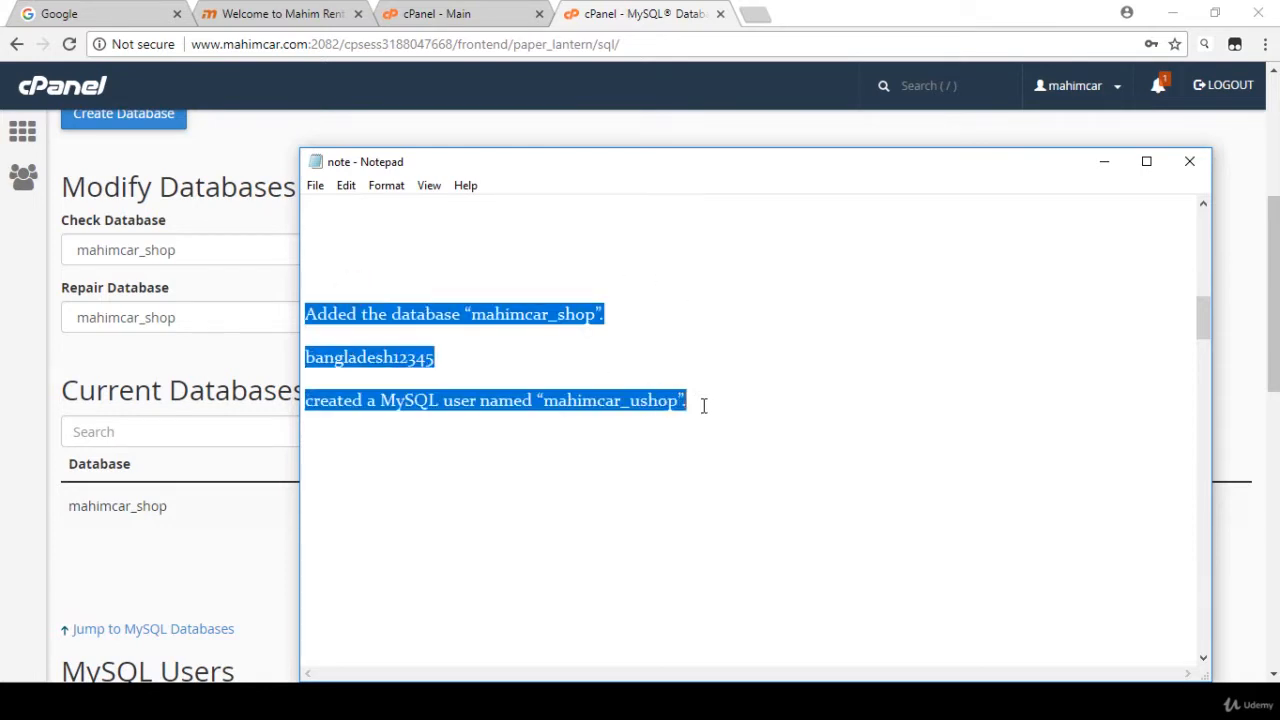
left_click(703, 405)
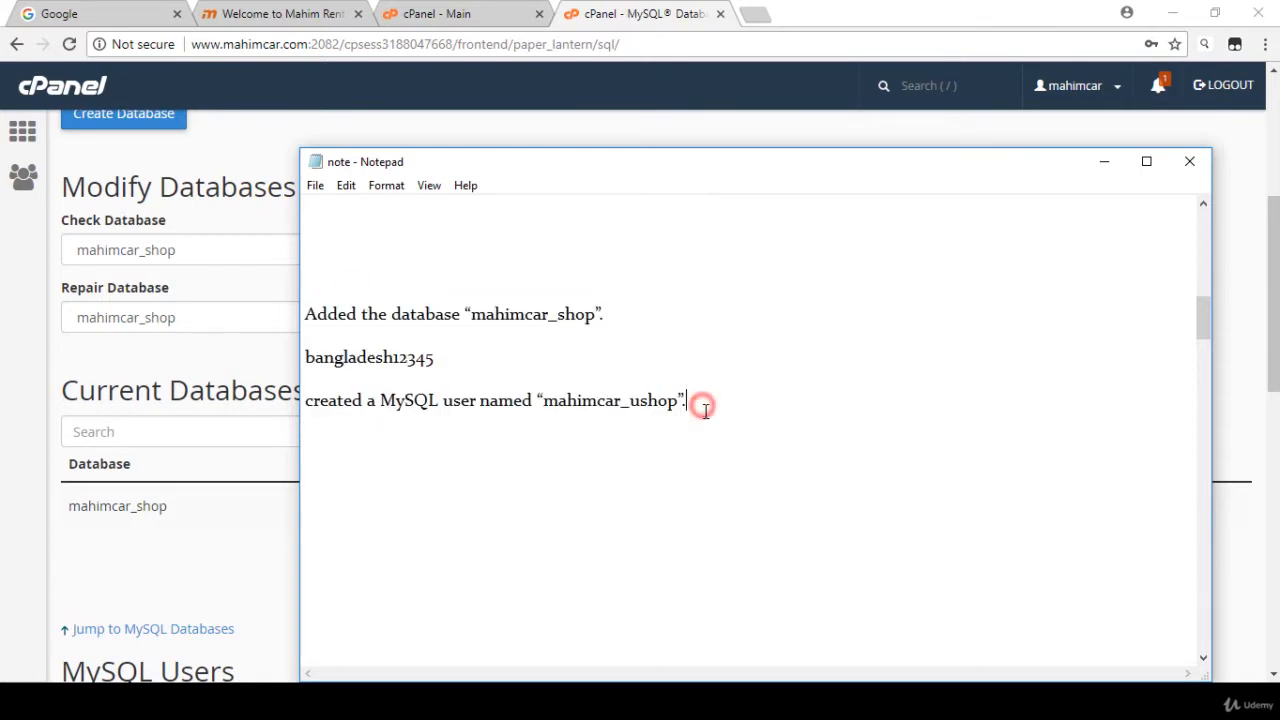
- Switch to the cPanel main page in the browser, and to the 3.0.2.0-OpenCart archive in the Excise_File folder in File Explorer
left_click(199, 363)
scroll(514, 426, "up", 4)
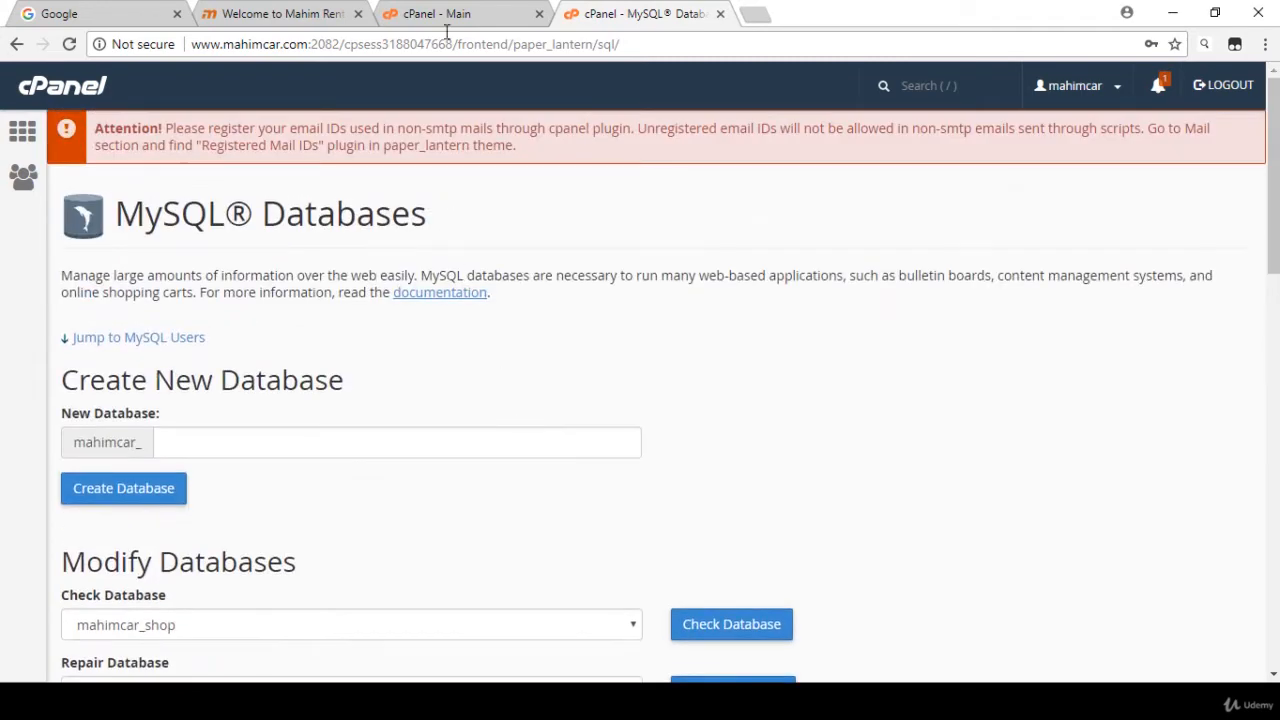
left_click(440, 14)
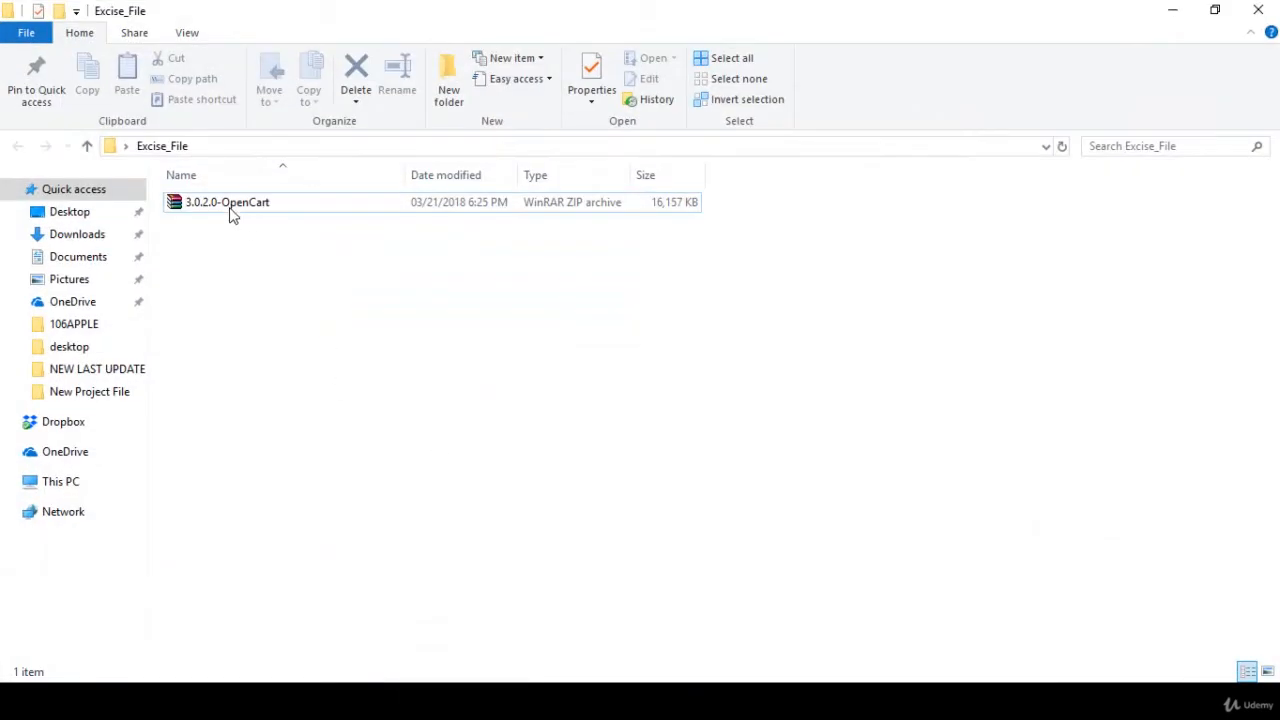
left_click(229, 209)
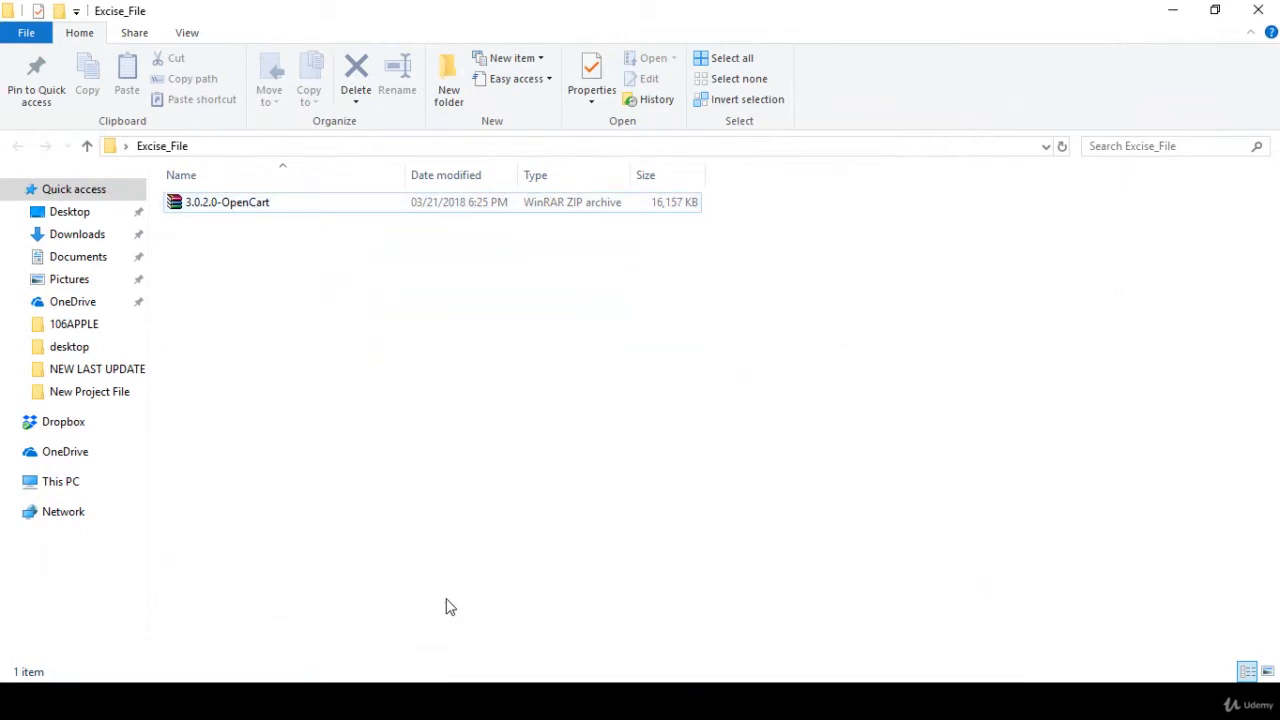